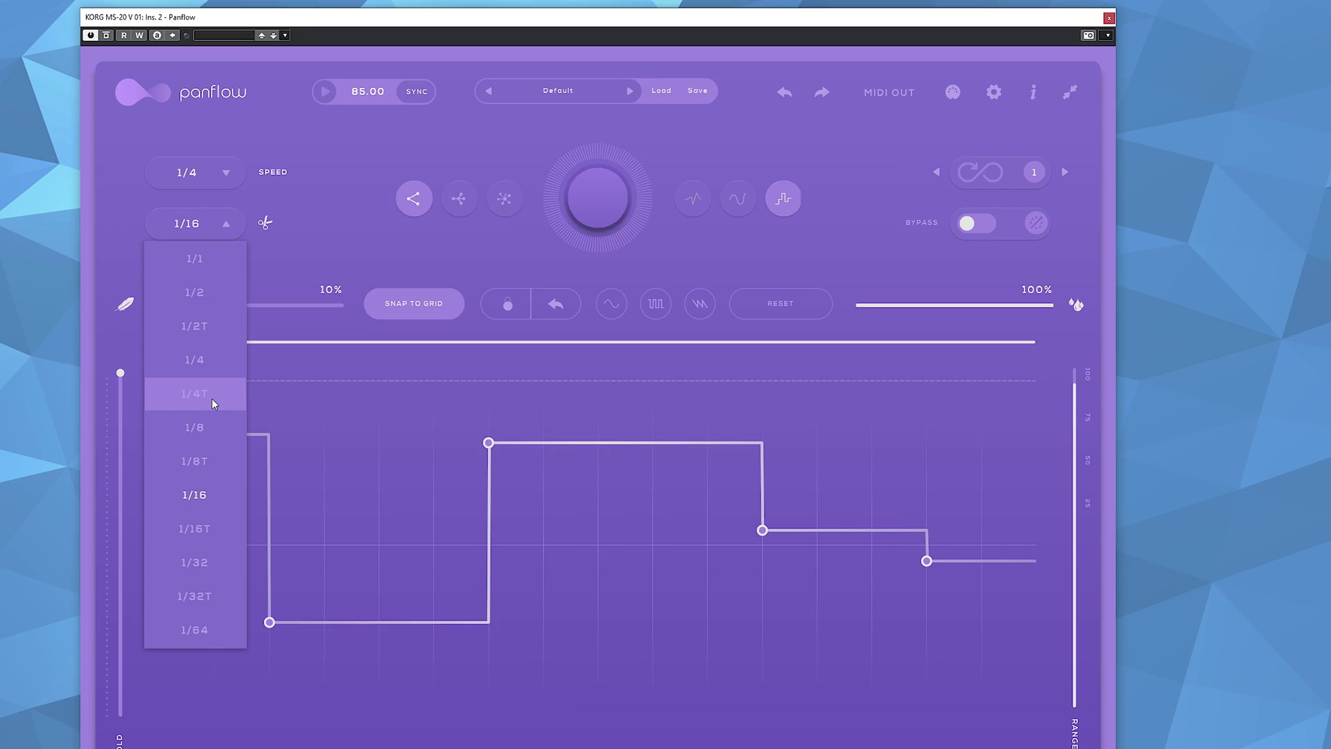
Close the speed list and switch Panflow to its MIDI Out page, sending CC71 on channel 1.
click(339, 370)
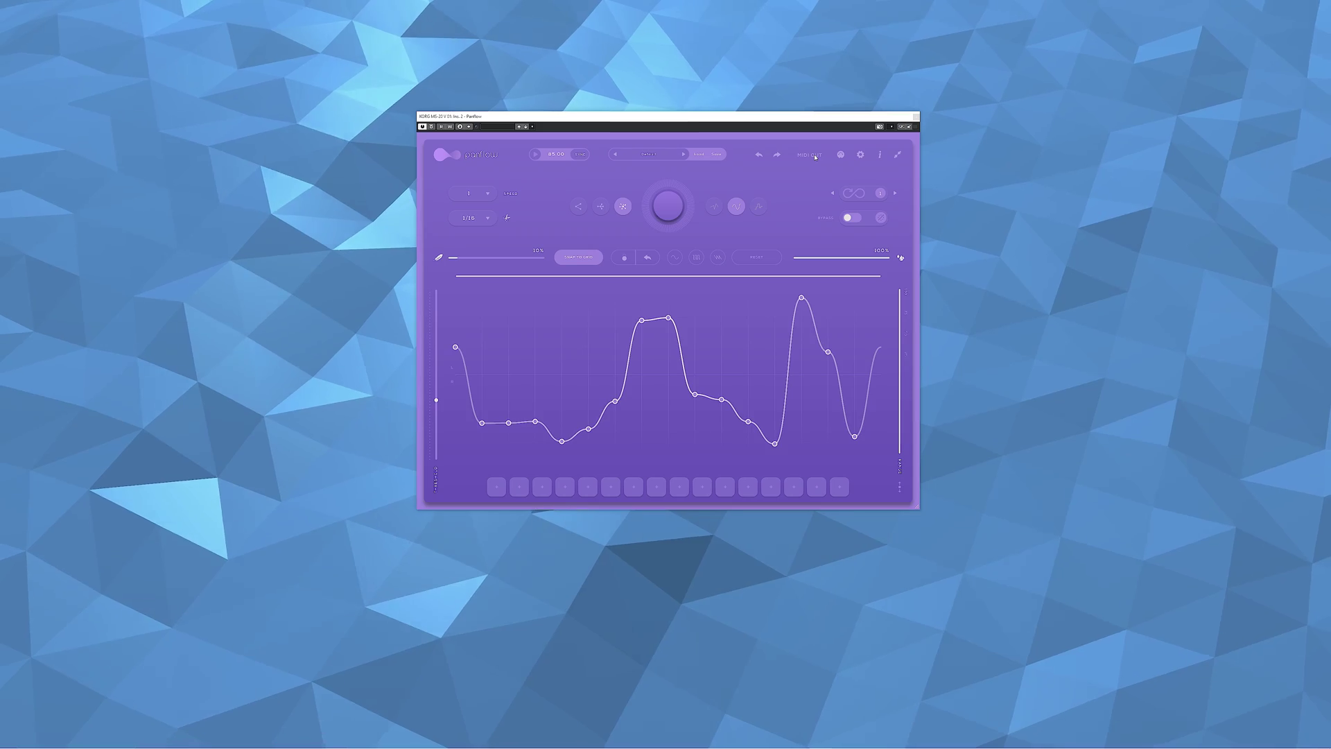
click(814, 157)
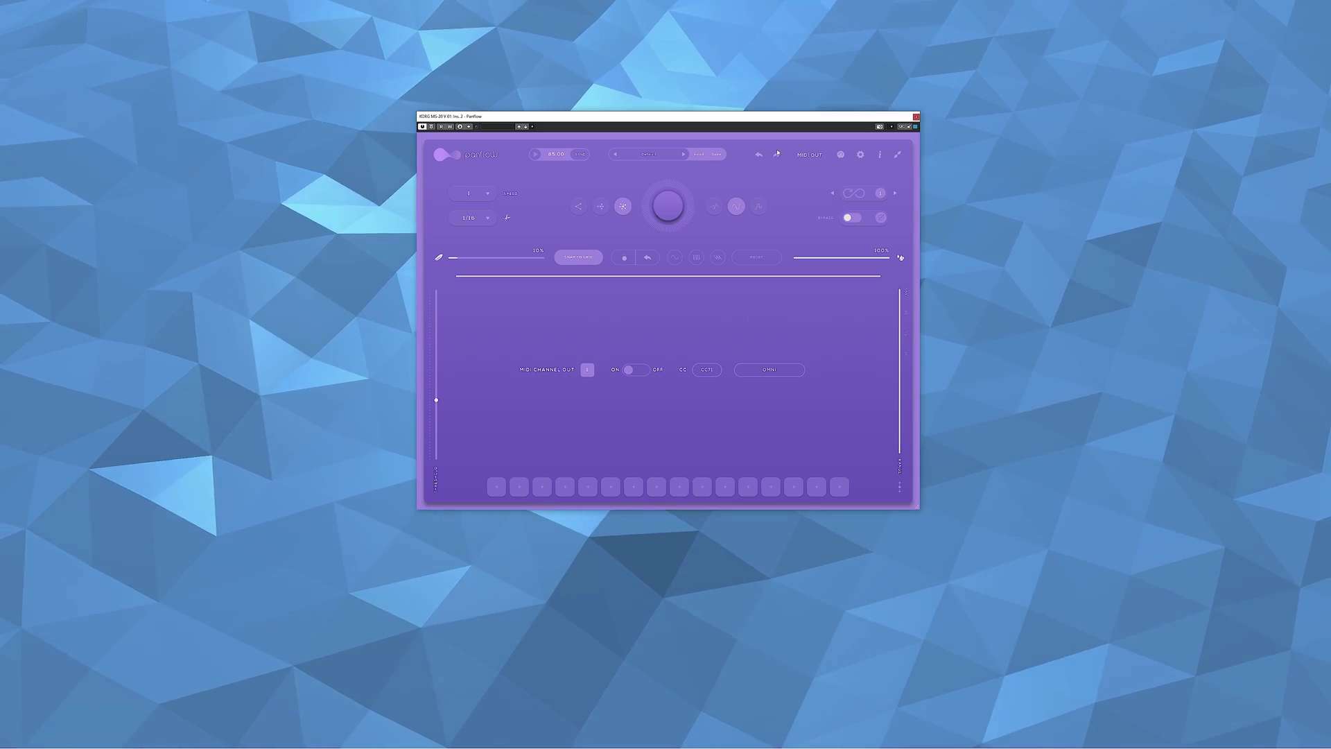
Keep CC71 as the output, show the MS-20 V's MIDI map with CC71 as LPF cutoff, and start playback.
click(709, 370)
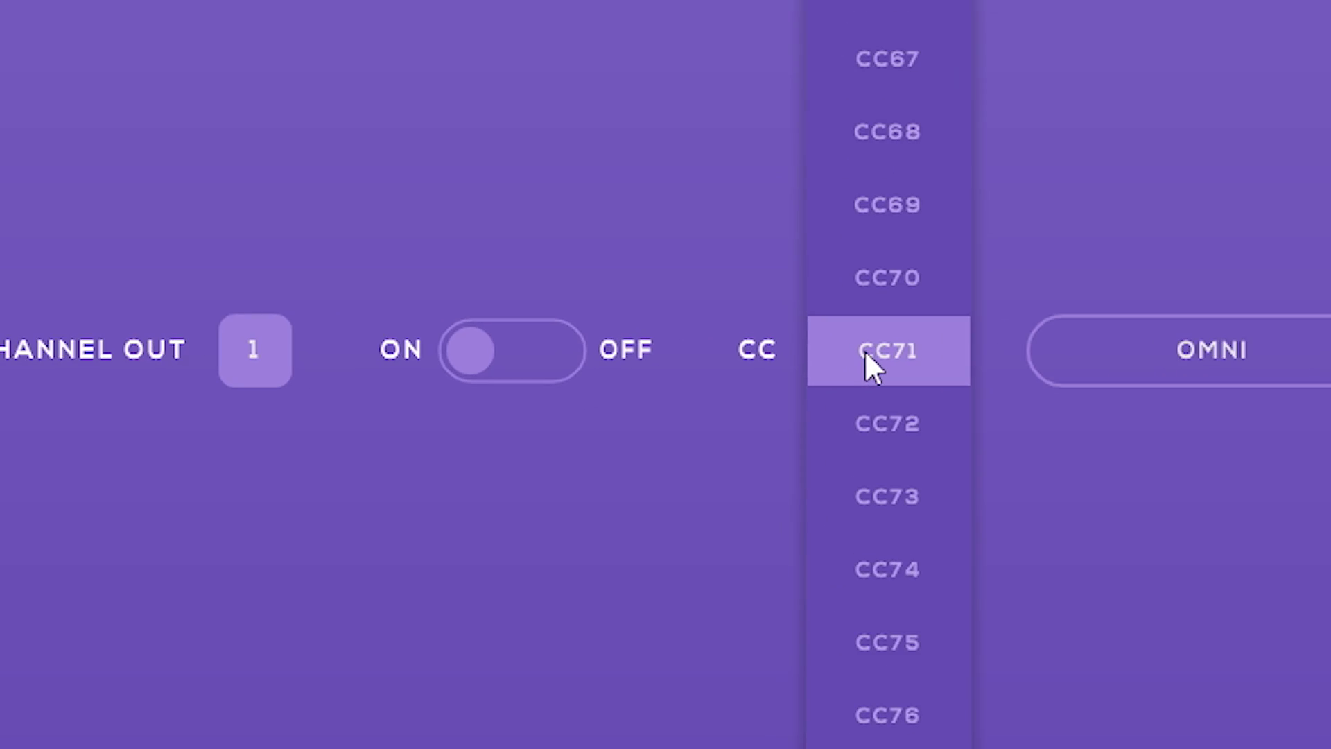
click(715, 372)
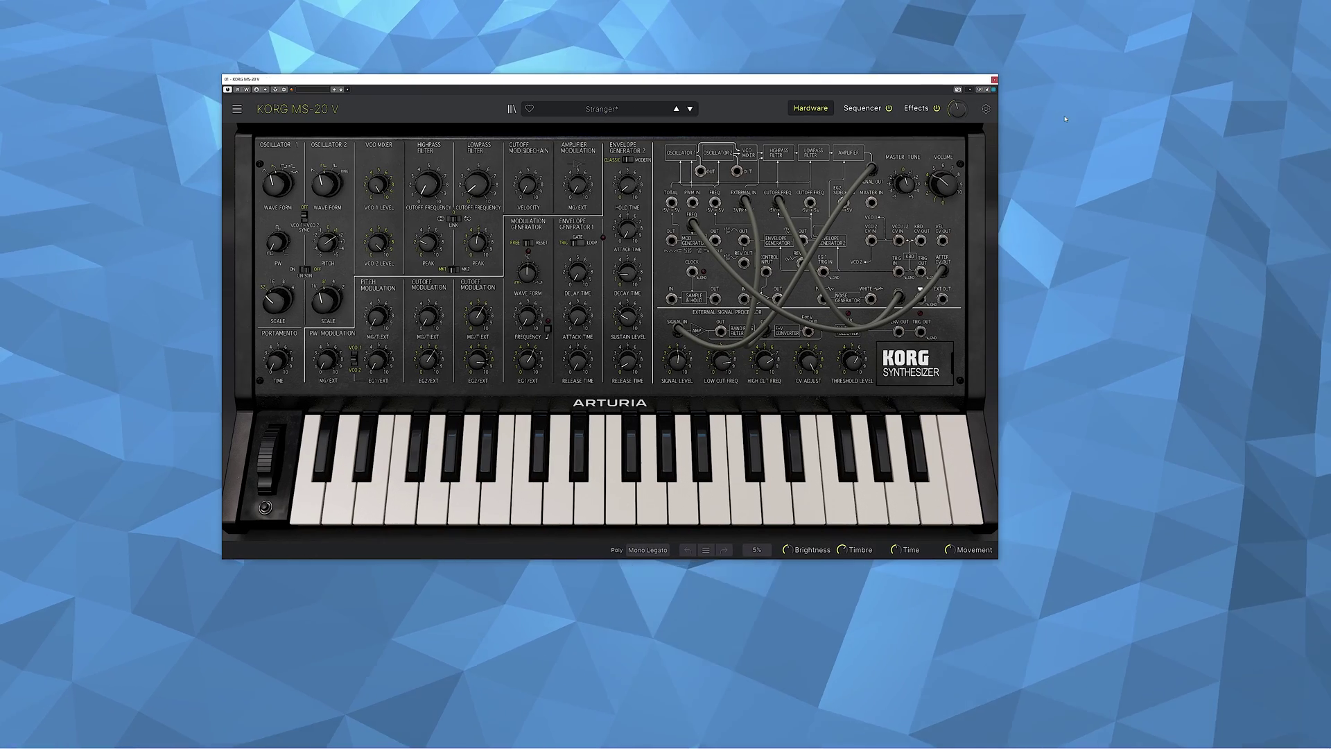
click(986, 109)
click(1064, 144)
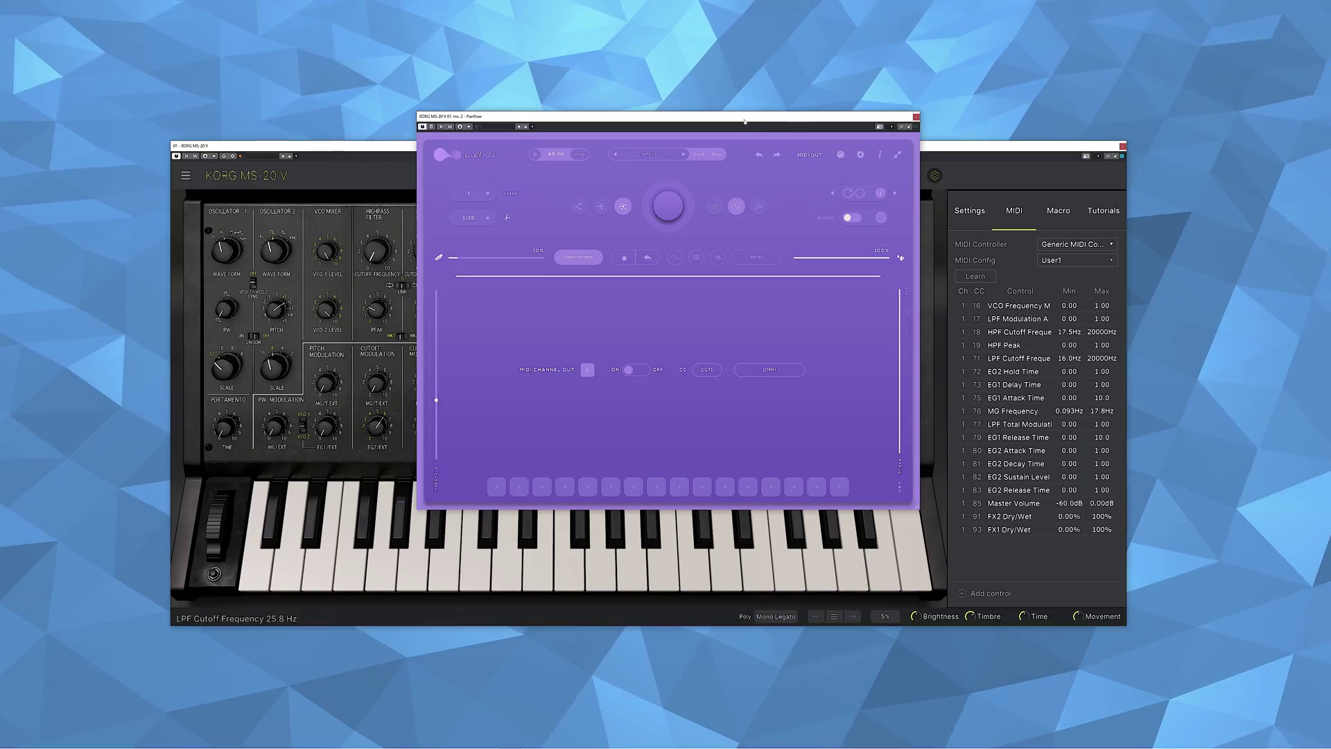
key(space)
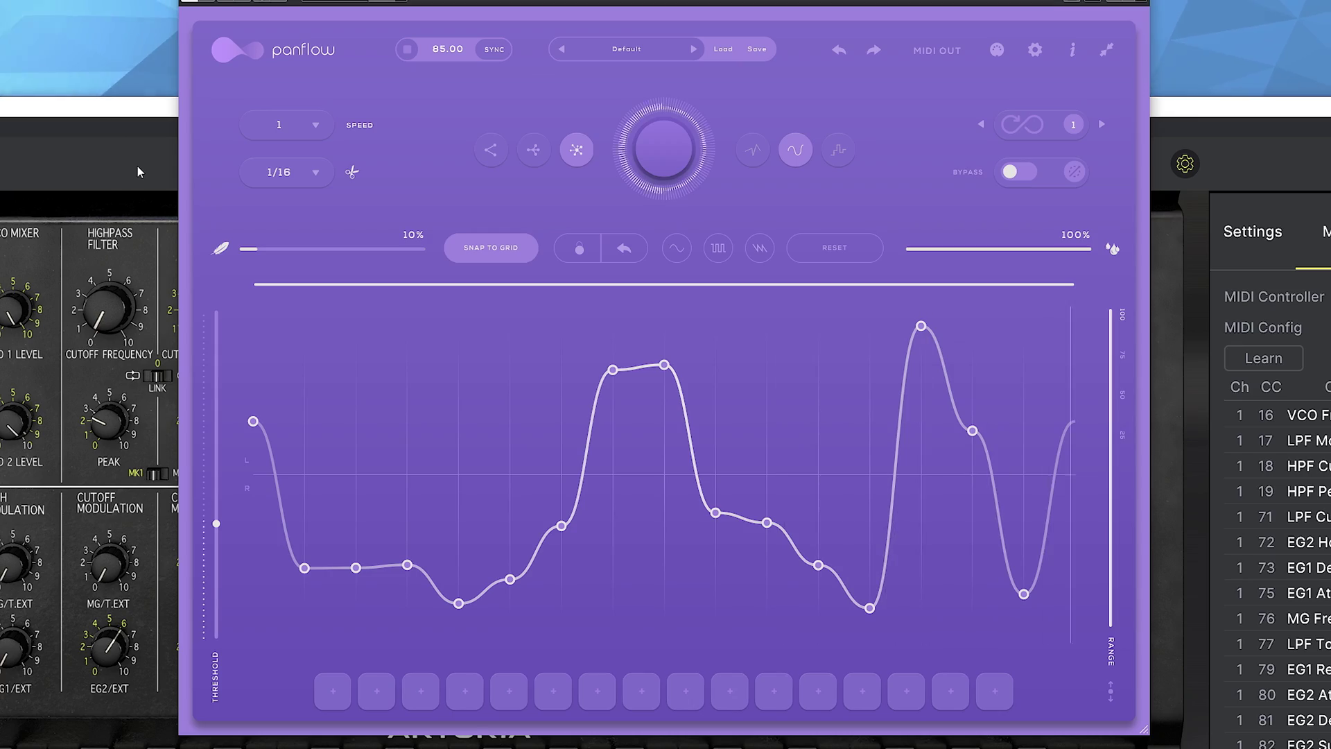
Bring the KORG MS-20 V synth window to the front beside Panflow.
click(138, 165)
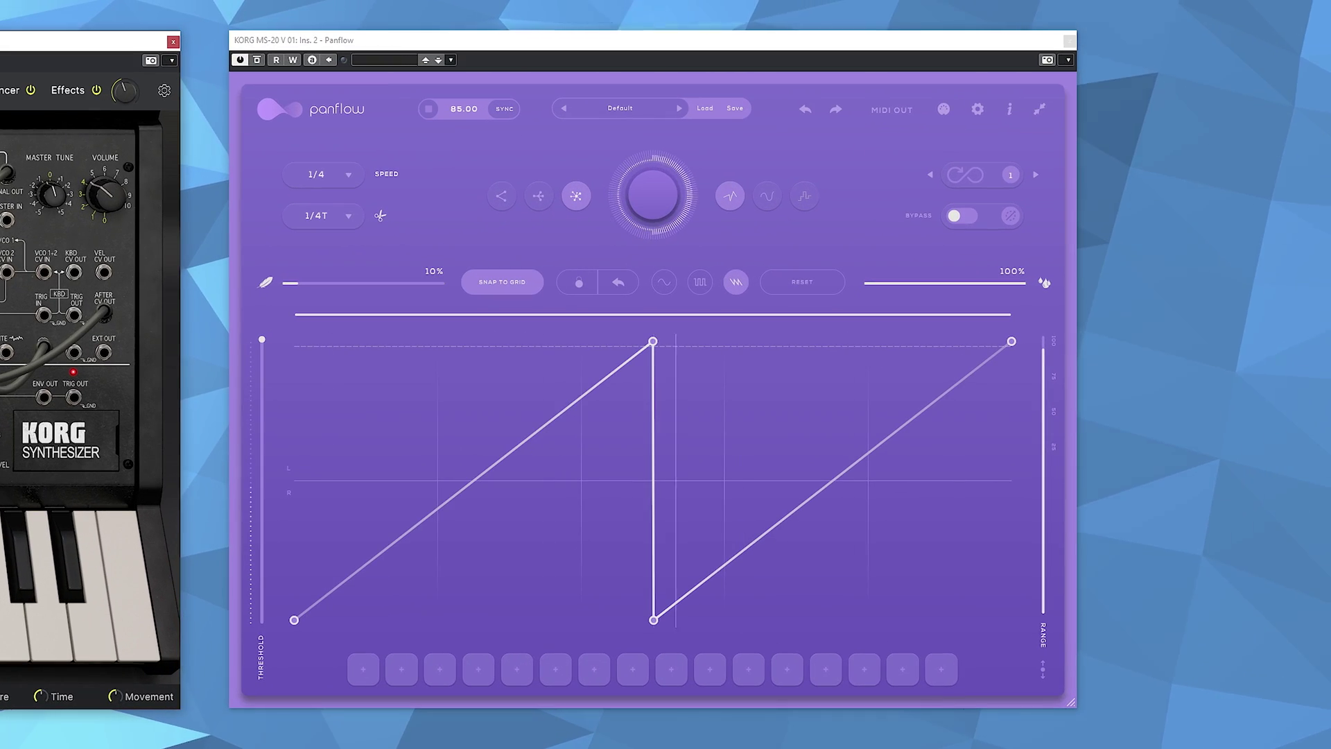
Try the square, sine, sawtooth and square presets, then change the LFO mode and randomize the curve.
click(701, 284)
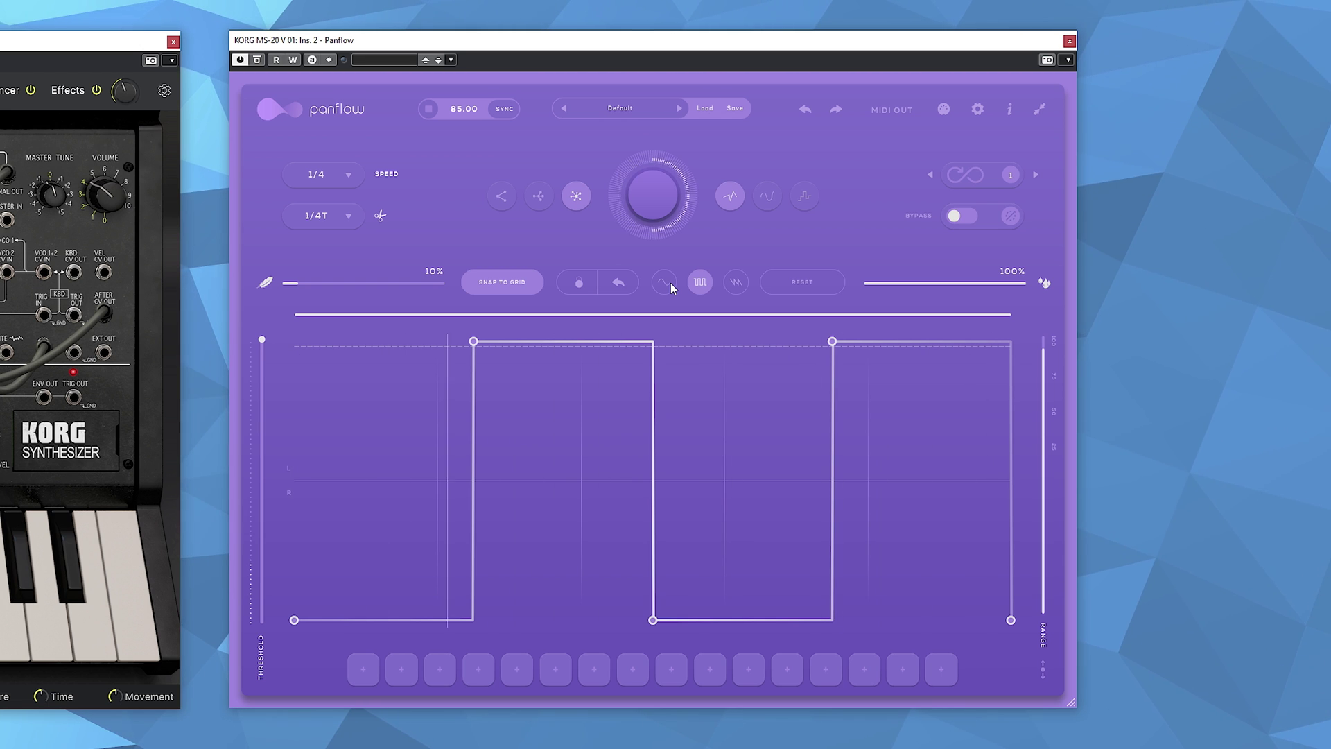
click(670, 283)
click(735, 284)
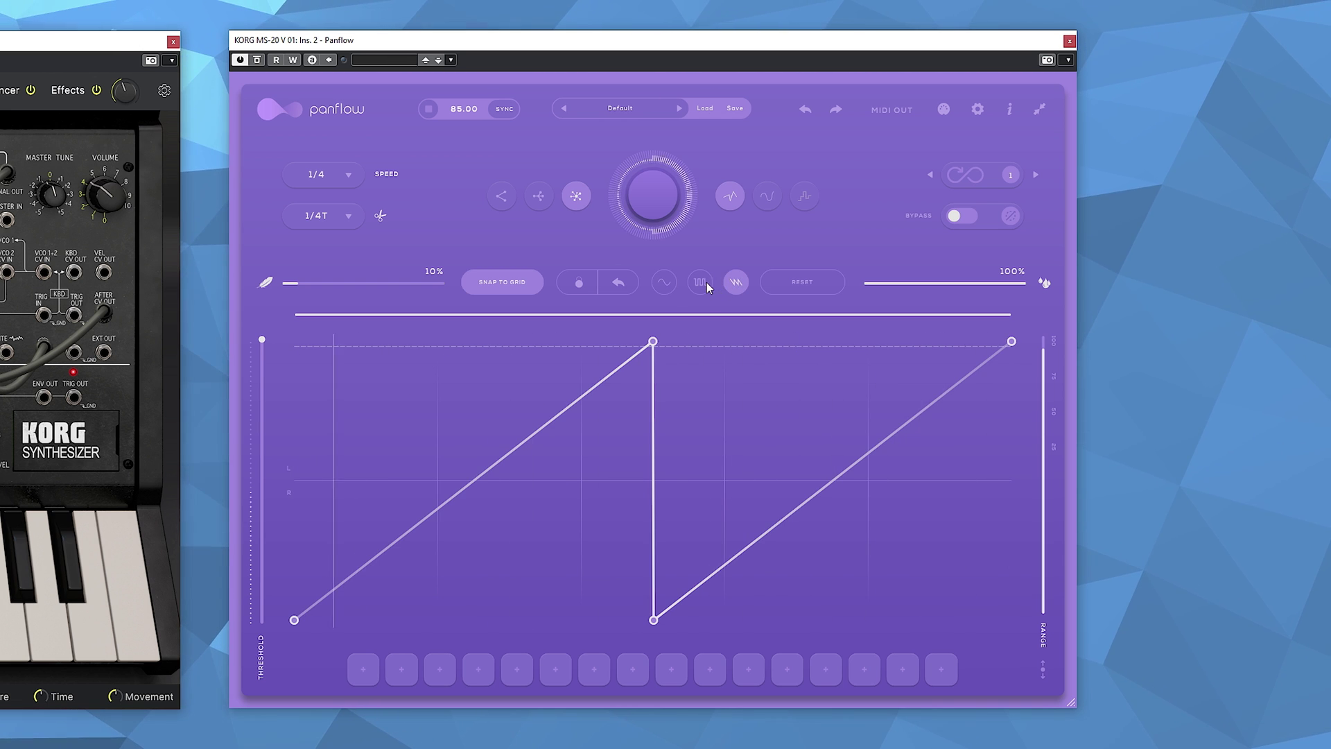
click(707, 286)
click(539, 201)
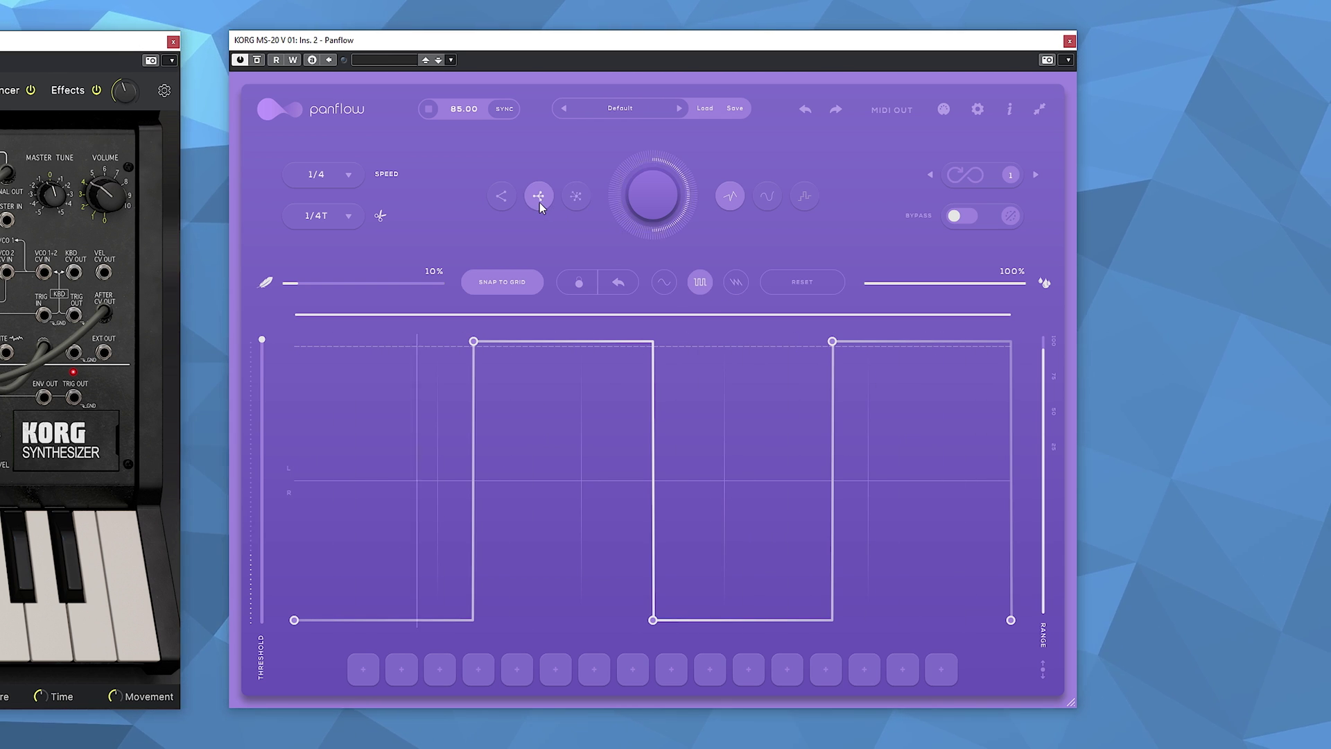
click(636, 199)
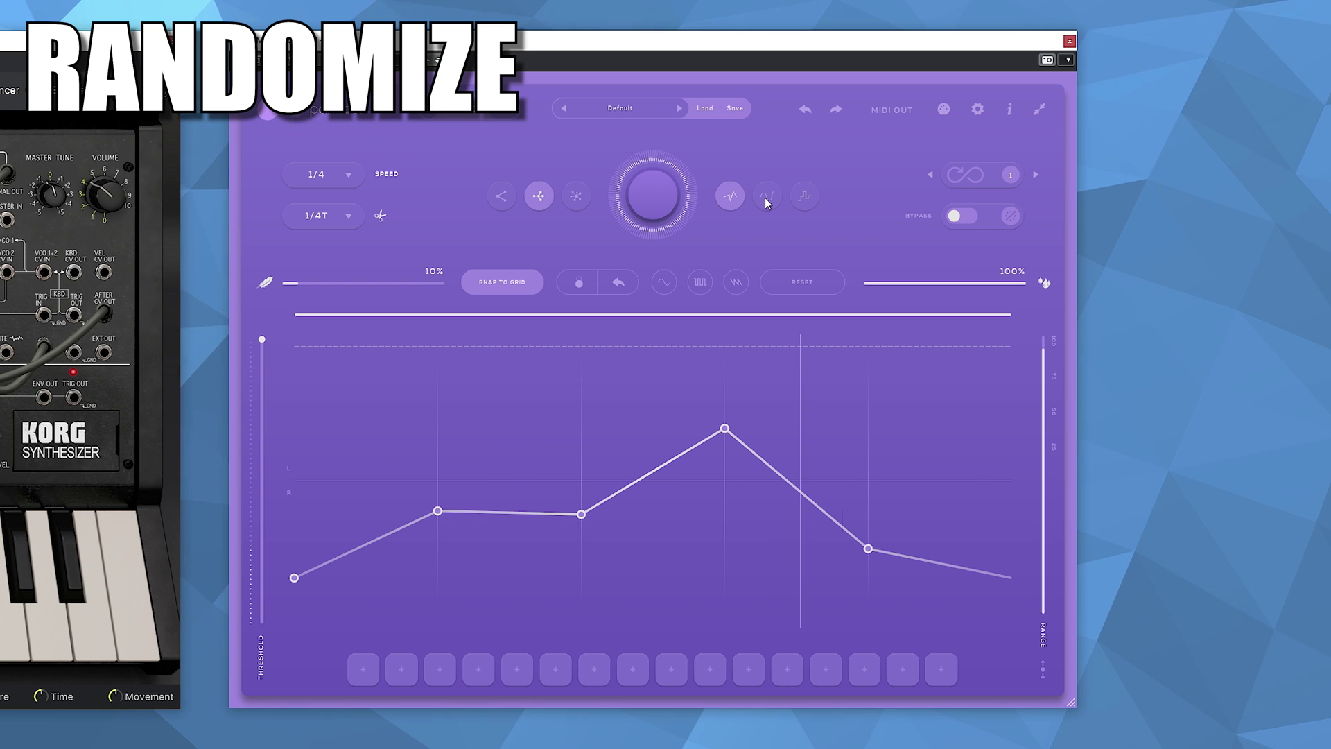
Make the random curve smooth, set the grid to 1/16, and regenerate a new random curve.
click(766, 197)
click(634, 194)
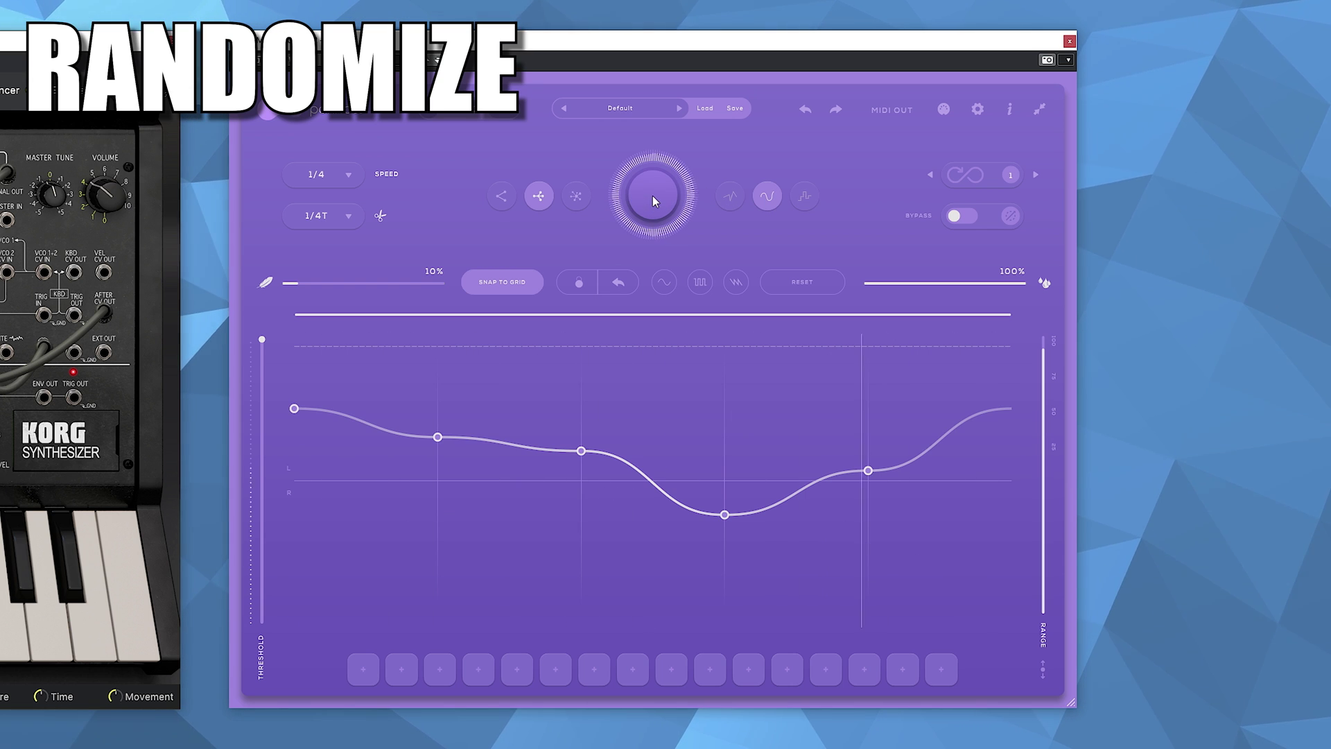
click(346, 216)
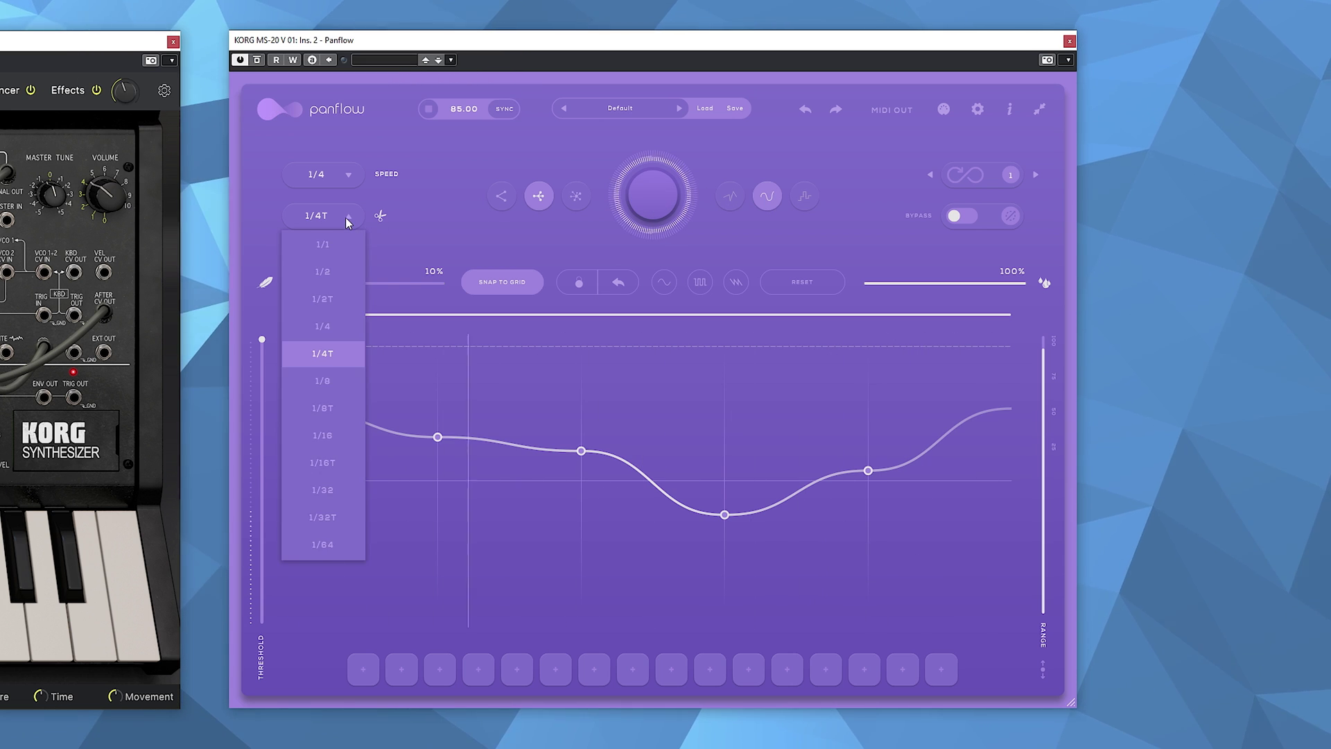
click(337, 433)
click(657, 204)
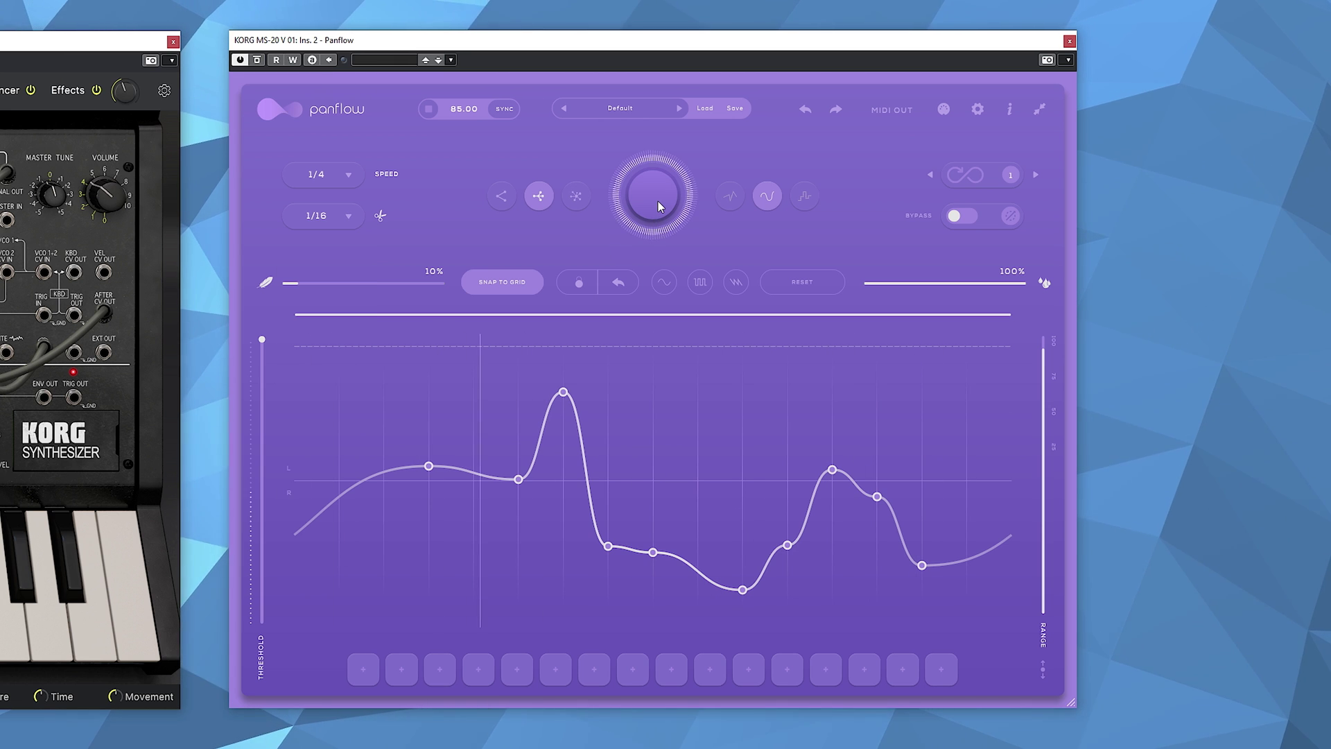
Change the LFO mode and cycle the curve through square, sine and sawtooth shapes.
click(576, 197)
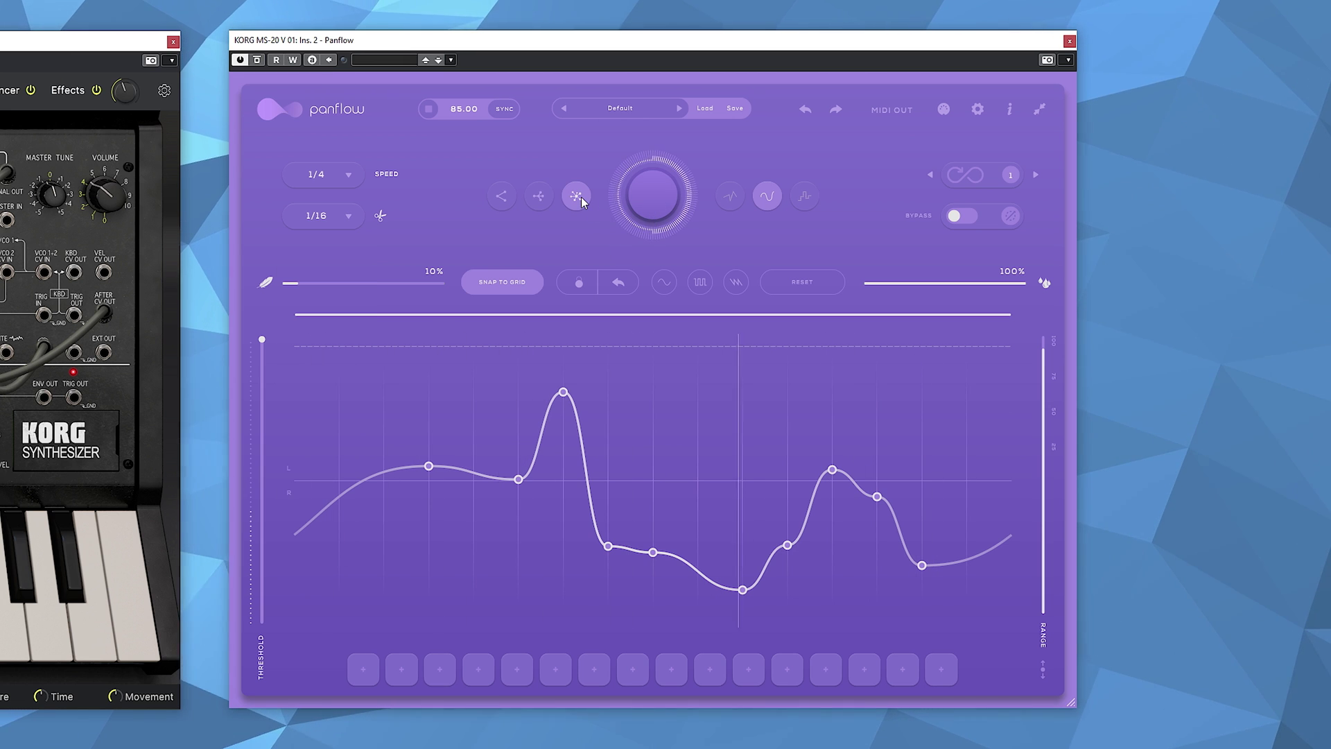
click(700, 286)
click(666, 286)
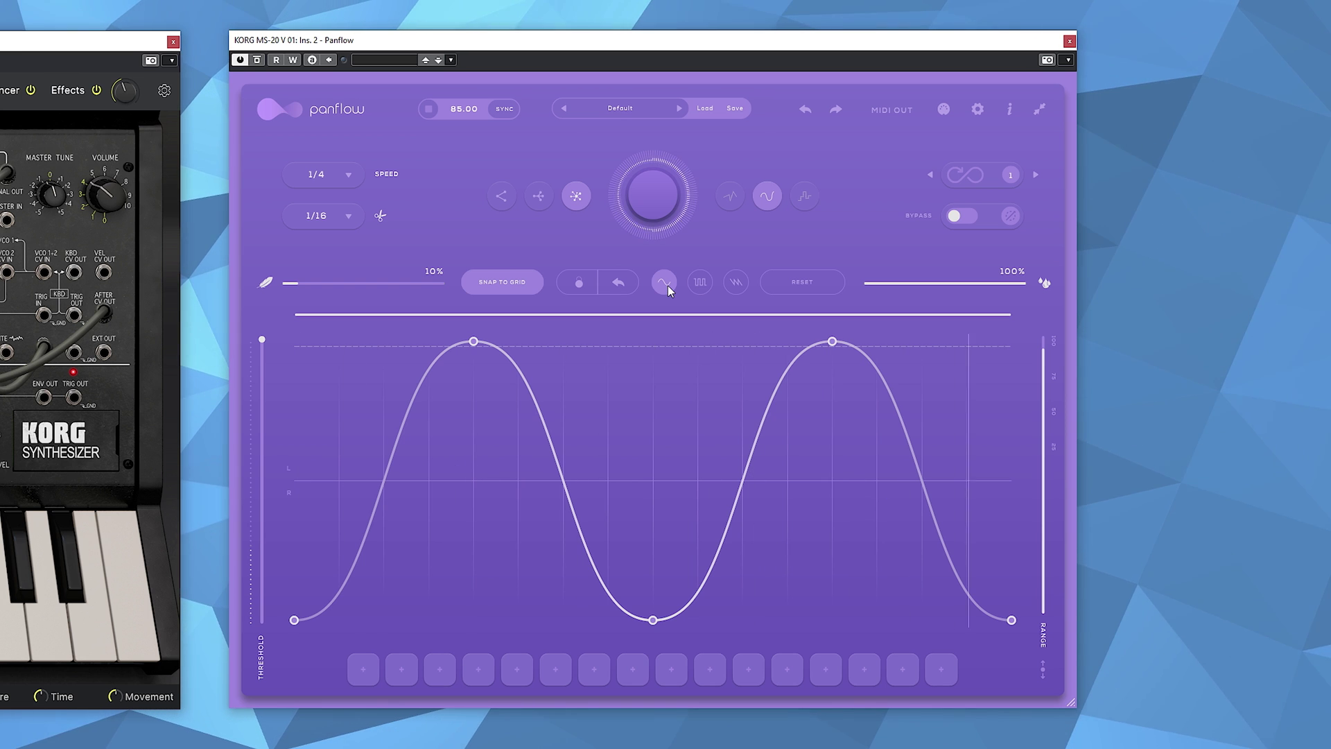
click(736, 284)
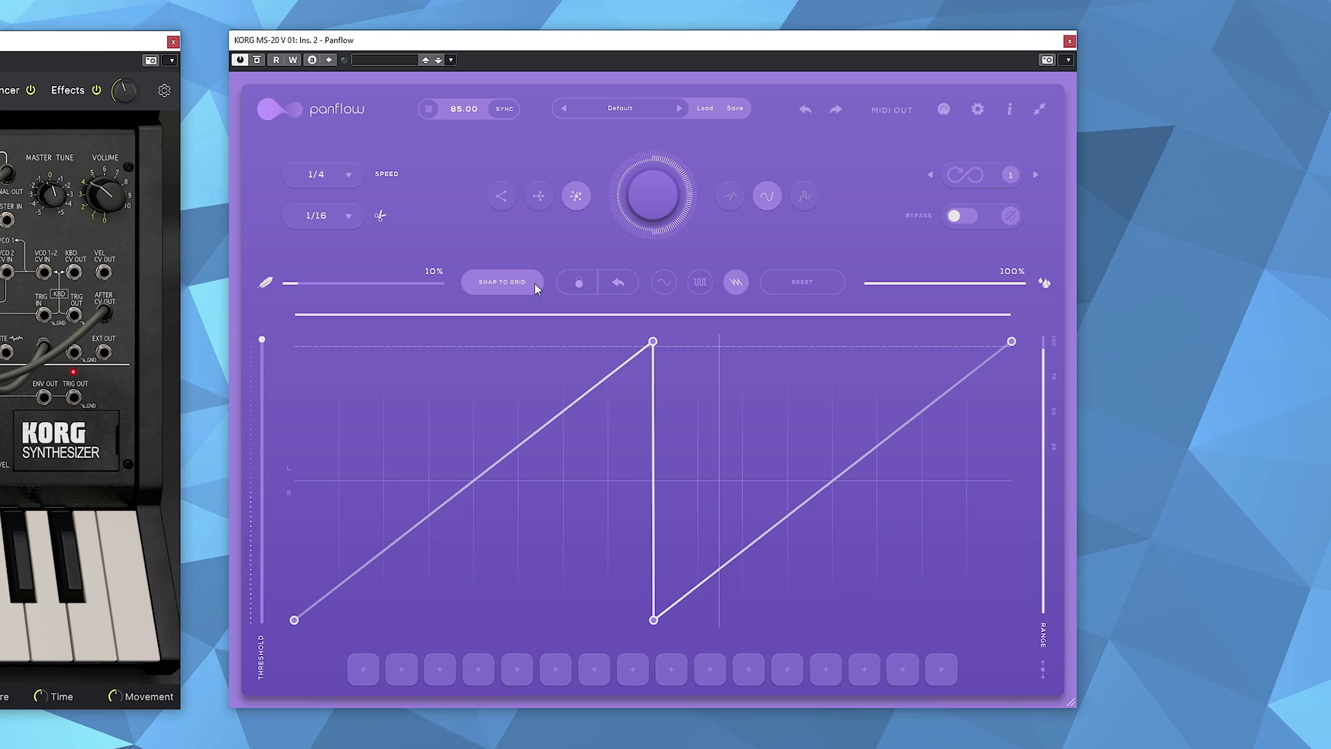
Set the grid to 1/32, randomize a smooth multi-point curve, and save it as pattern 1.
click(325, 216)
click(331, 489)
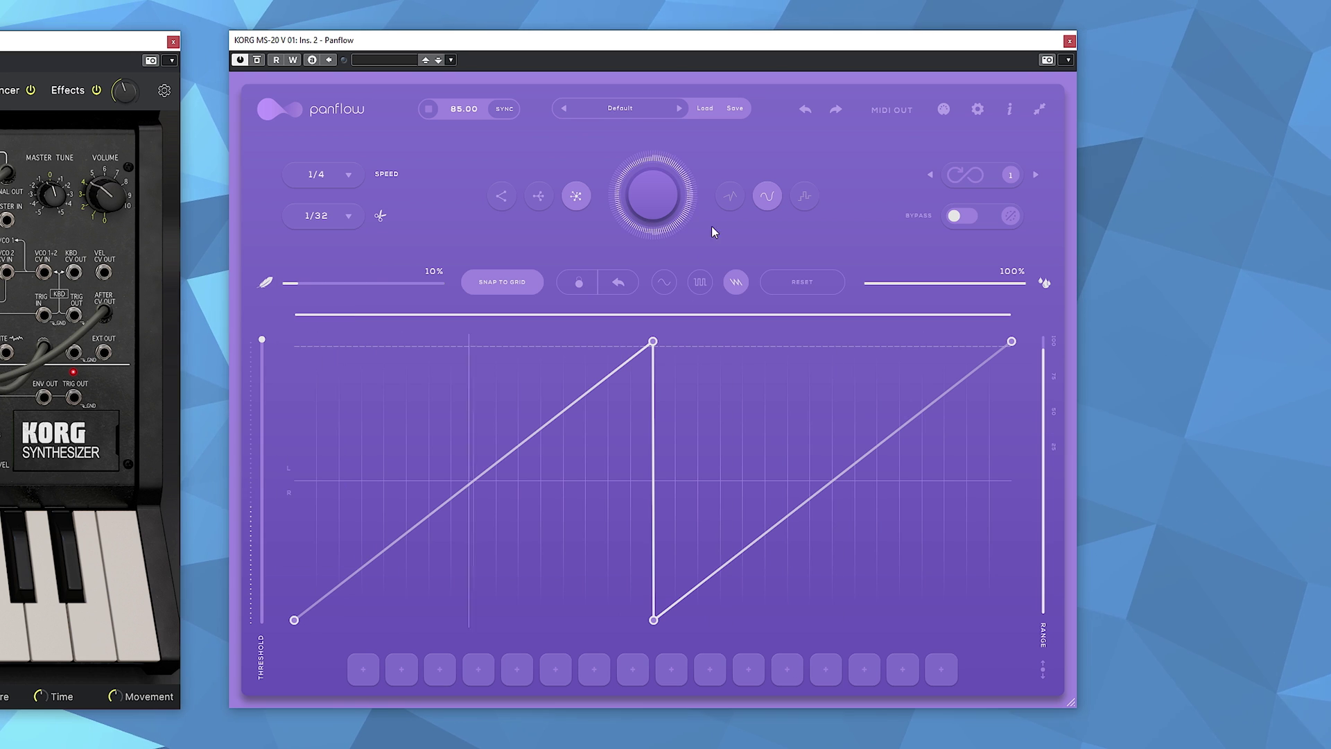
click(654, 197)
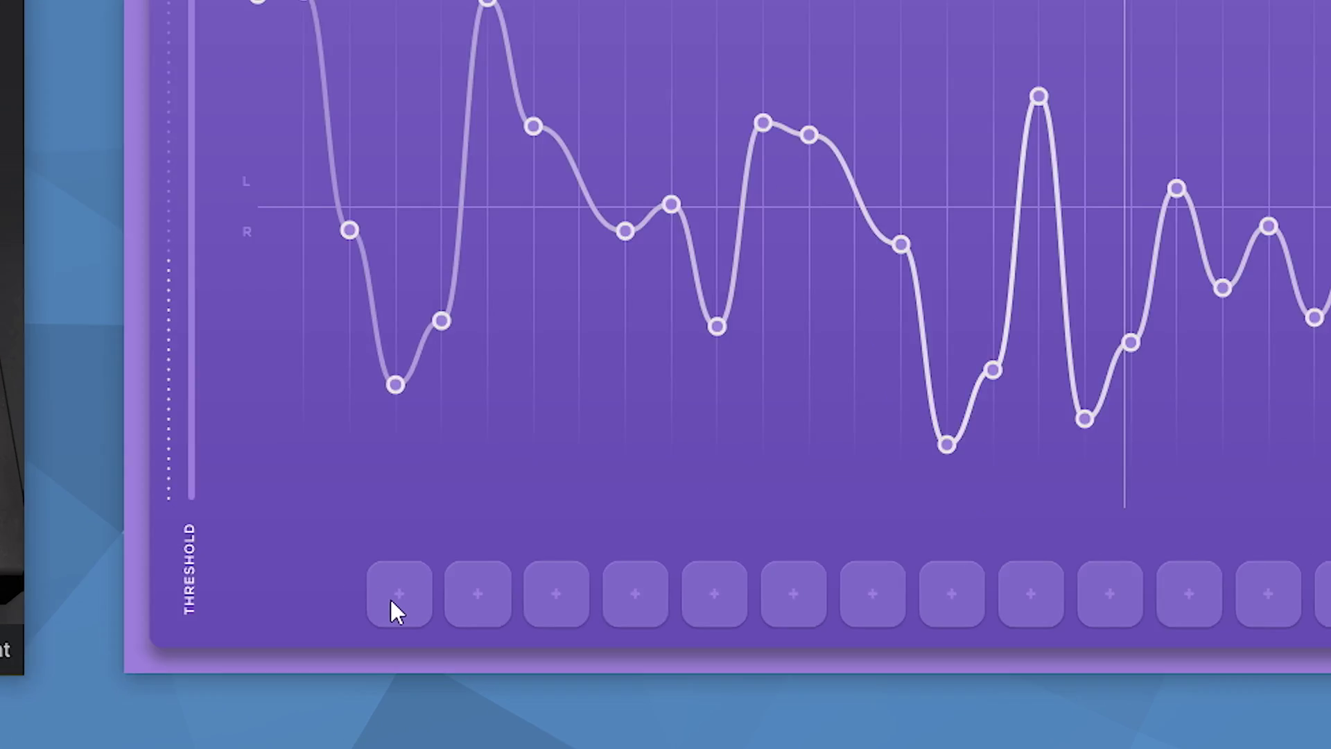
click(358, 667)
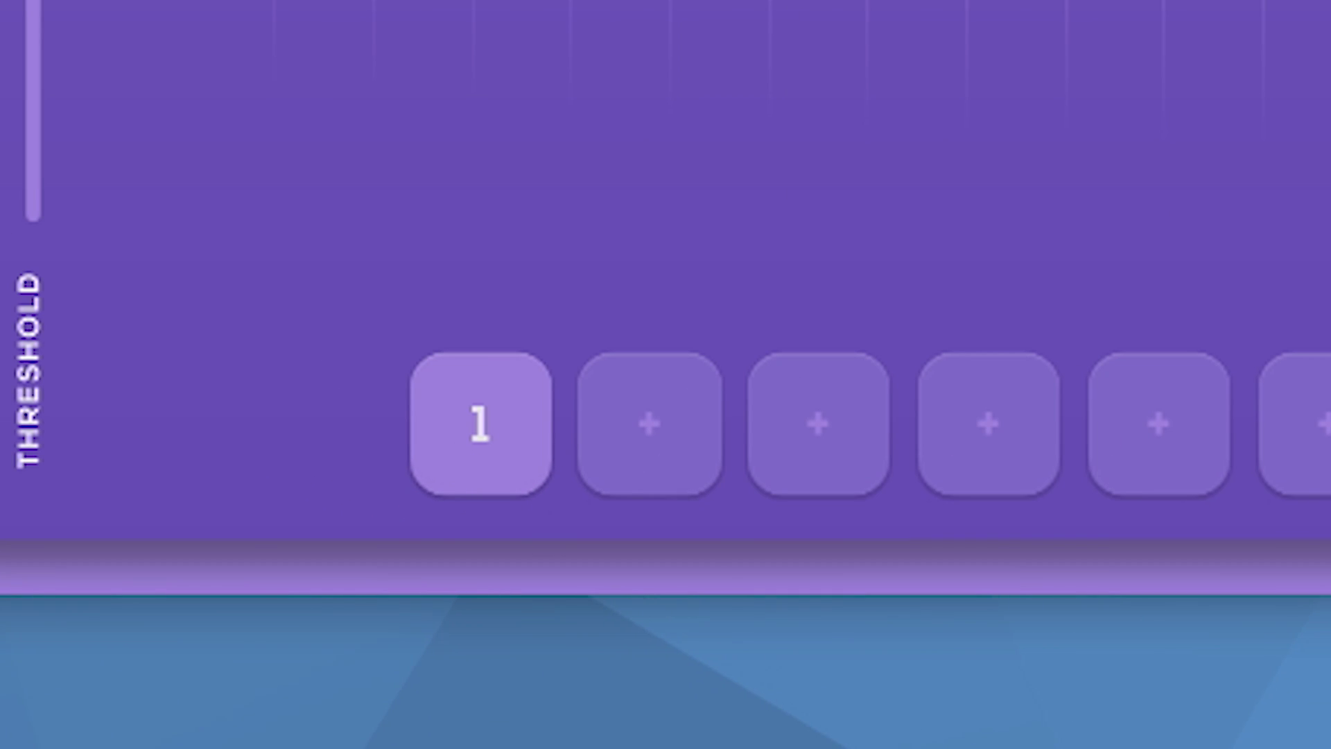
Create pattern 2 with a sawtooth curve, switch between slots 1 and 2, and end on pattern 1.
click(612, 454)
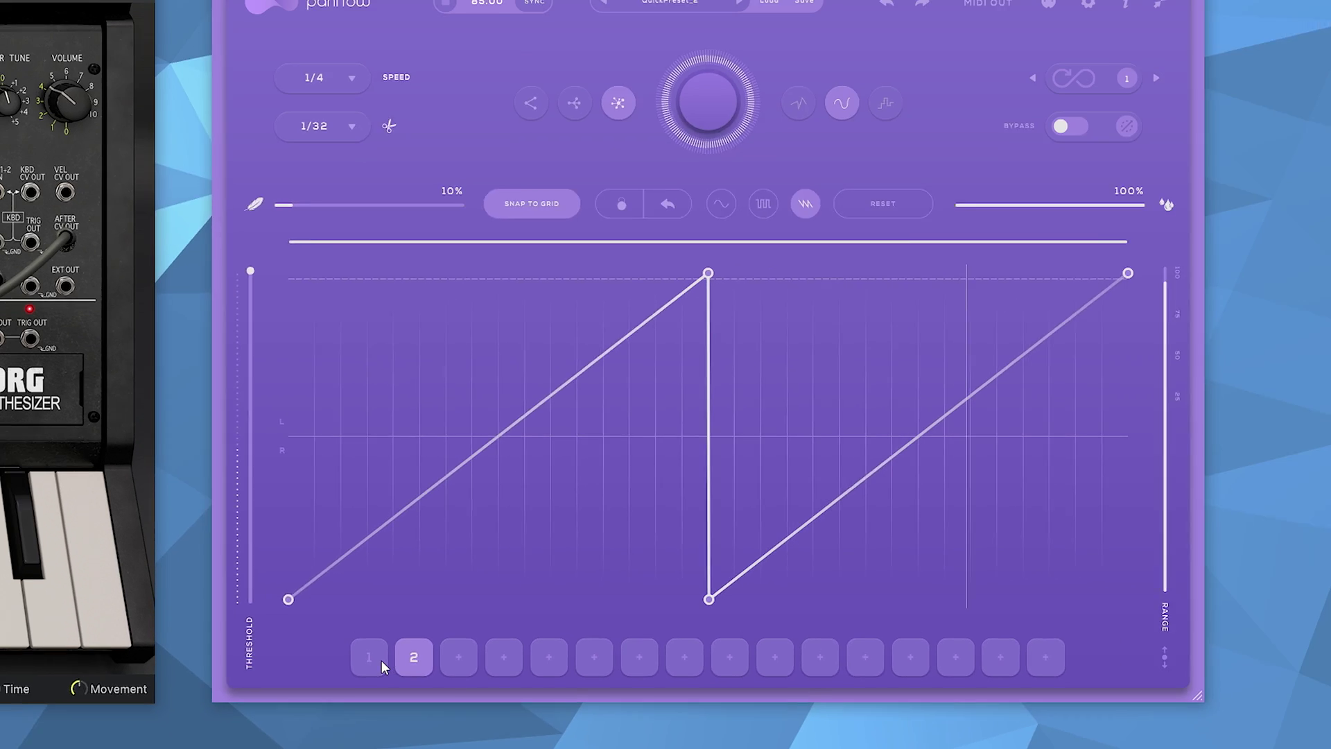
click(508, 439)
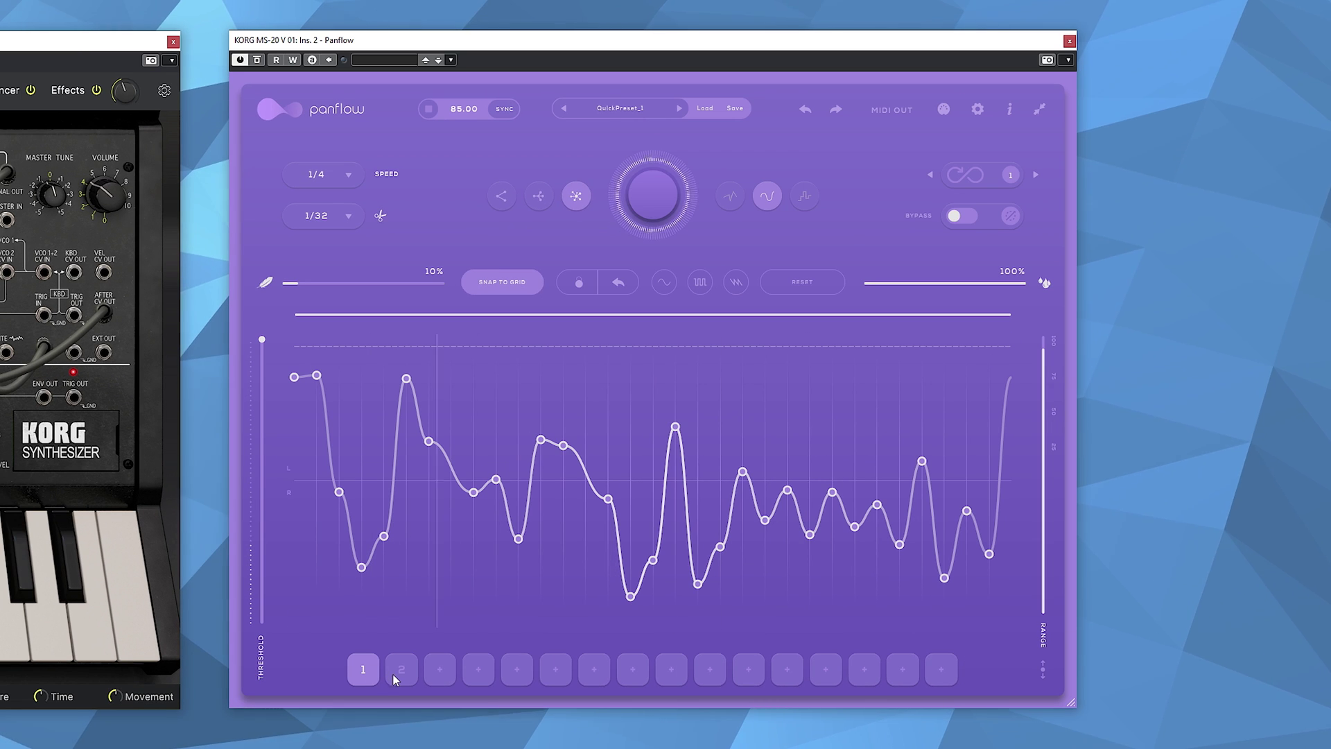
click(398, 673)
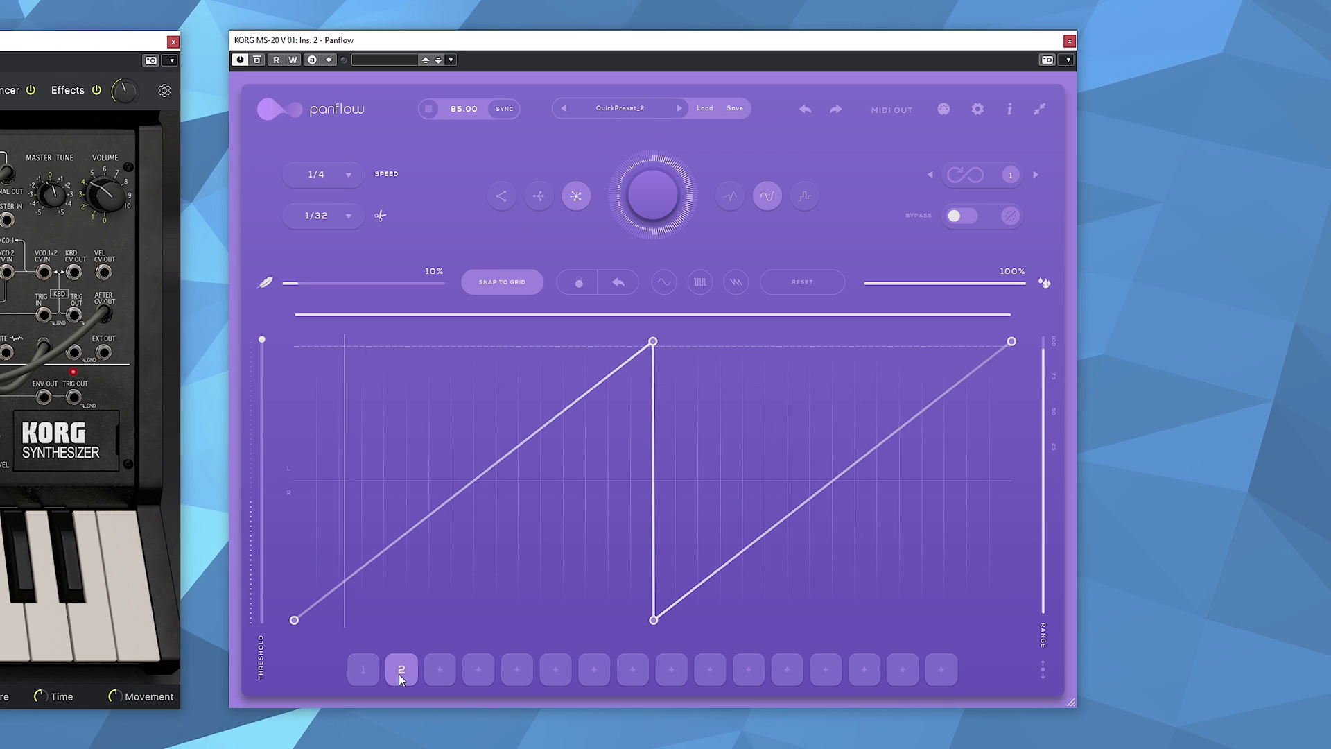
click(368, 672)
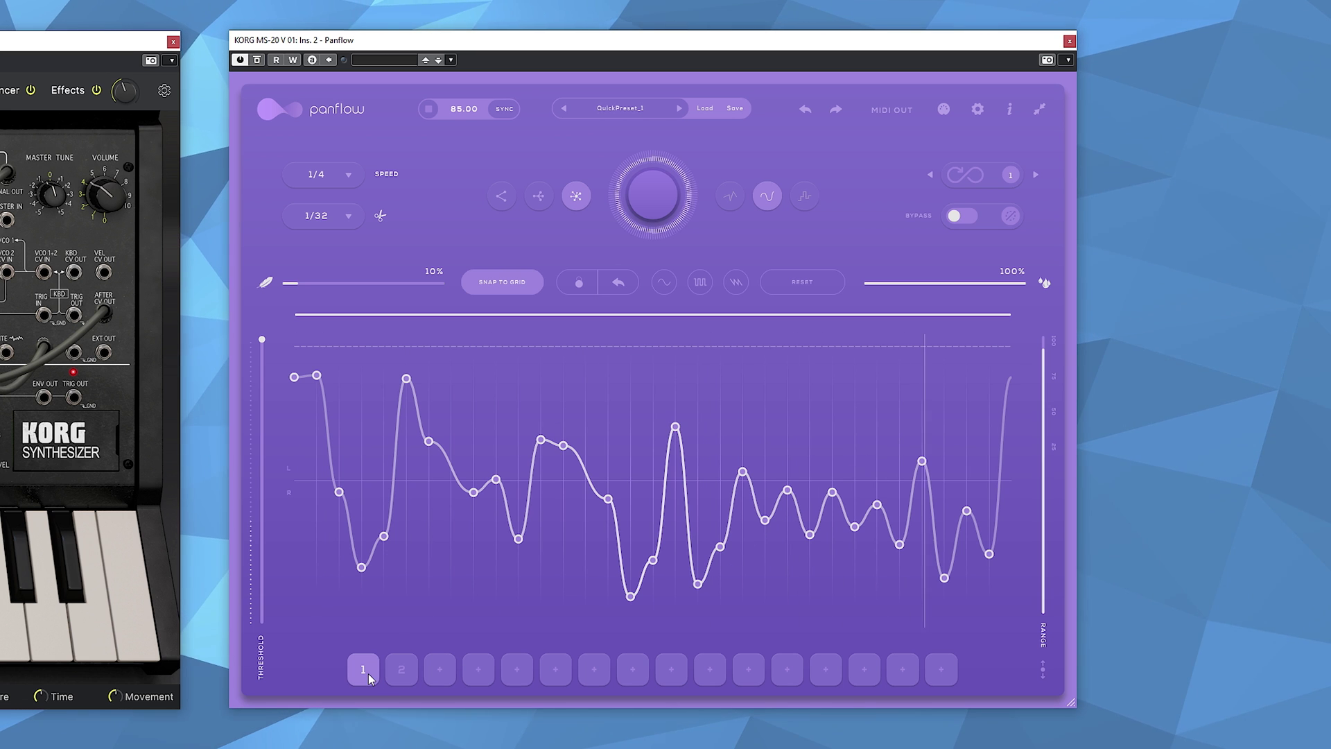
Set the grid to 1/8 and generate a simpler random curve with fewer points.
click(351, 214)
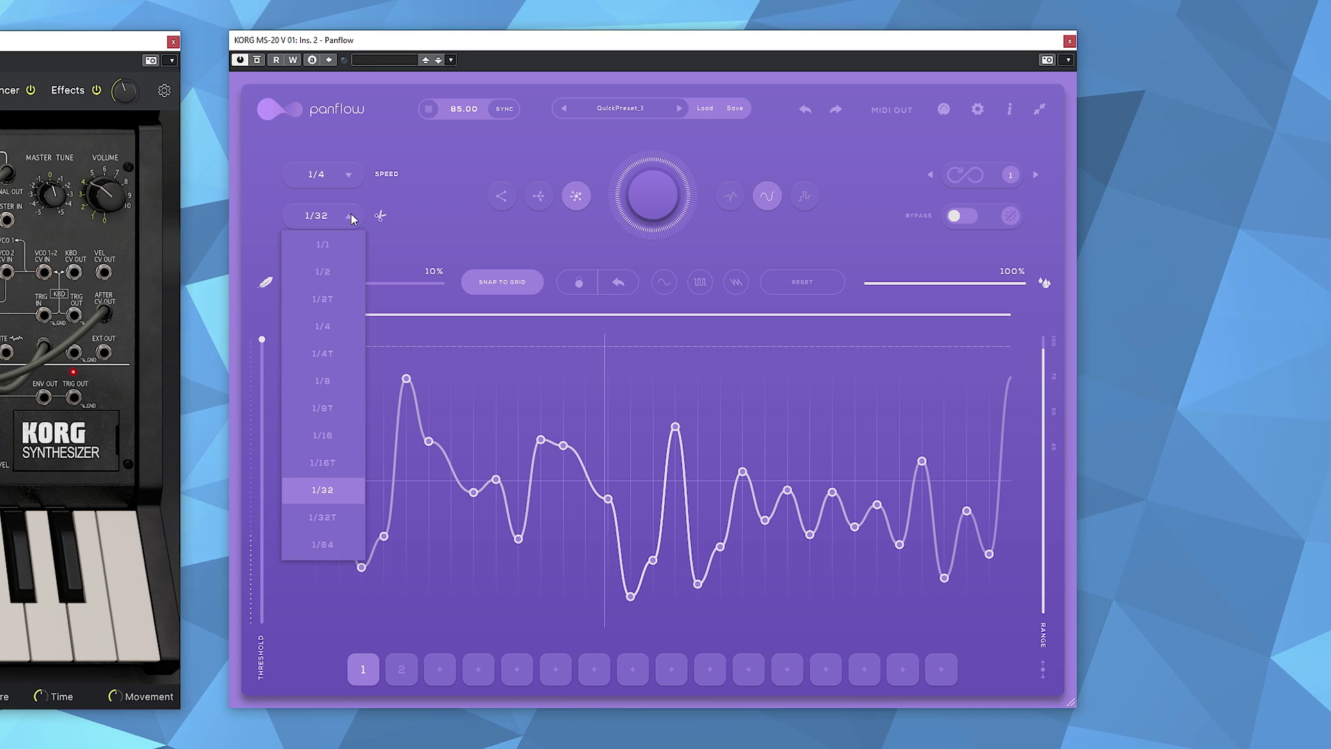
click(339, 385)
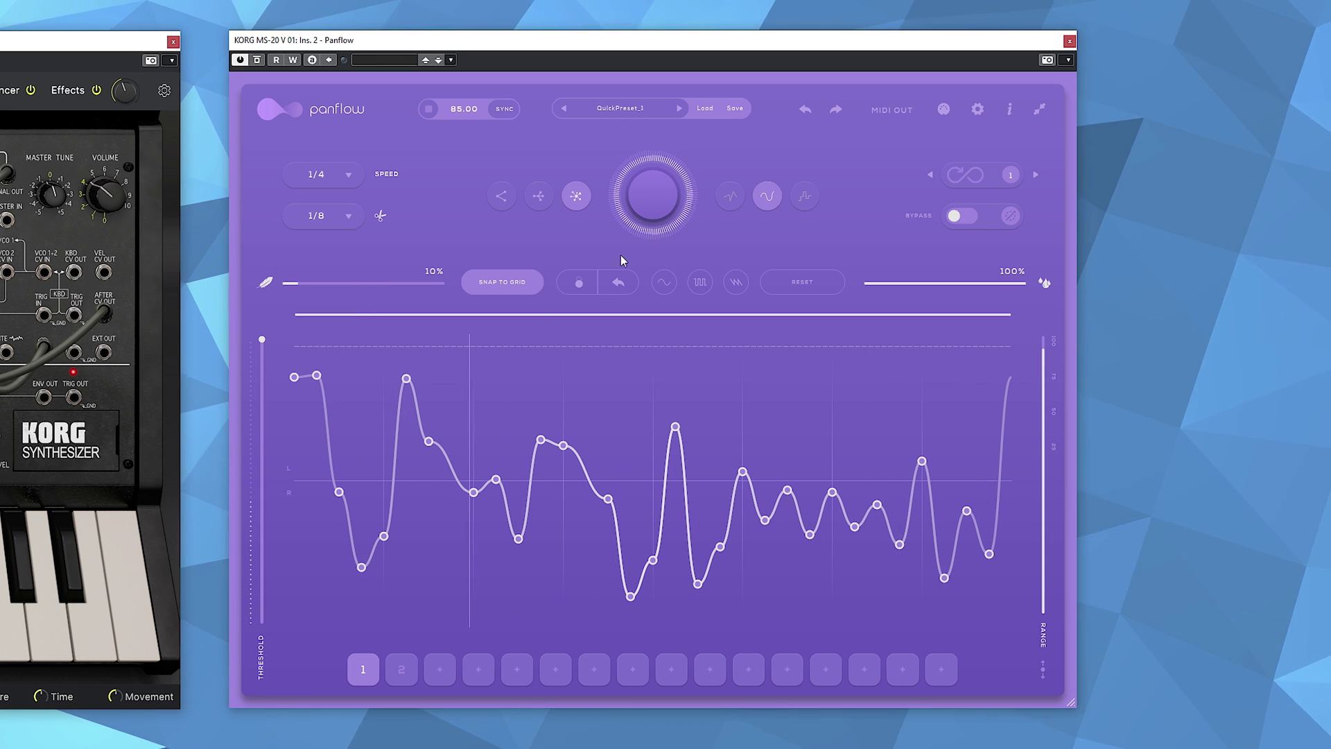
click(645, 199)
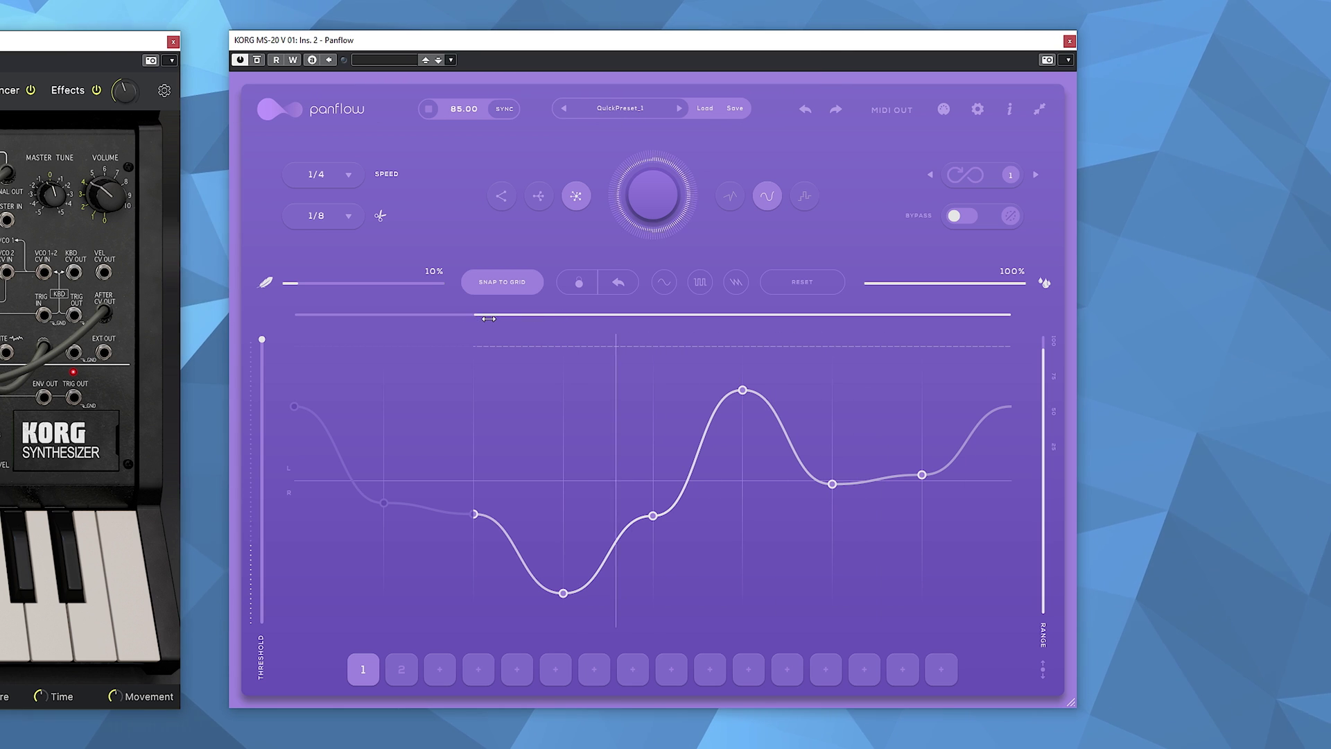
Change the loop speed to 1/2, then to 1/16.
click(332, 178)
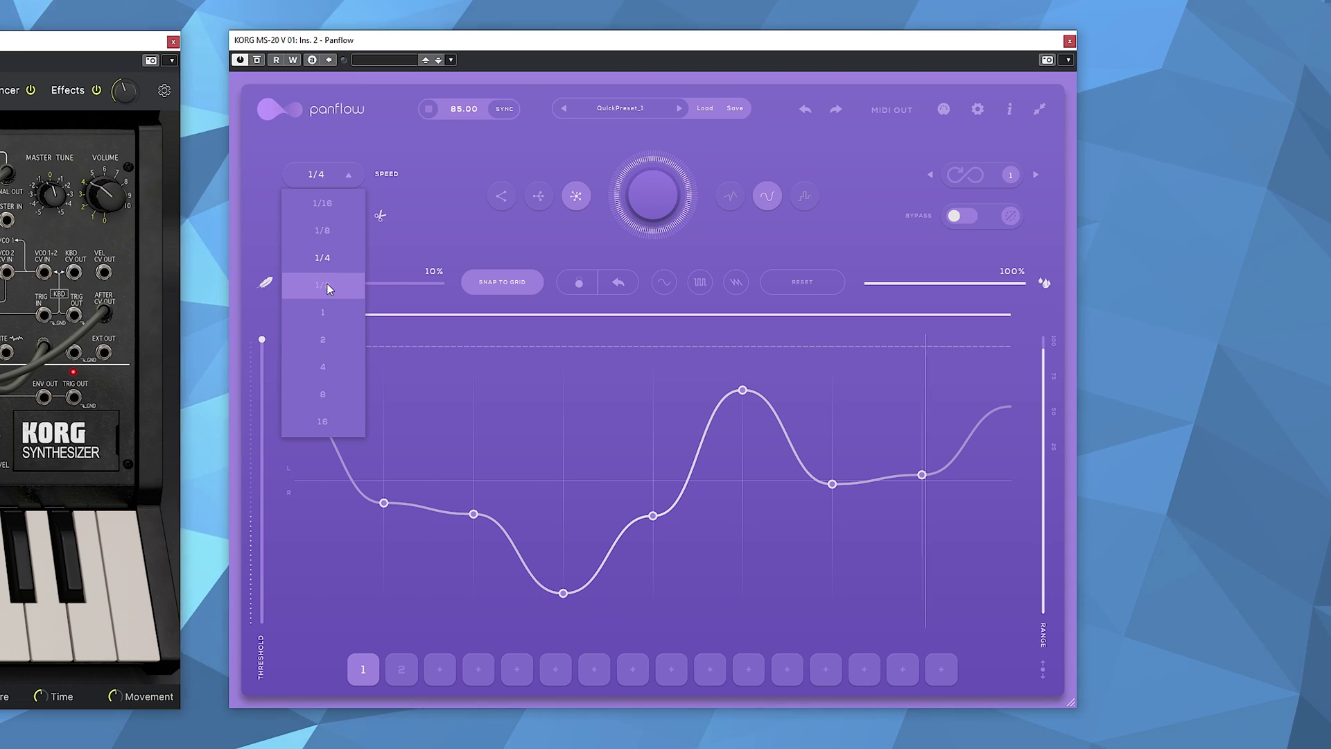
click(324, 281)
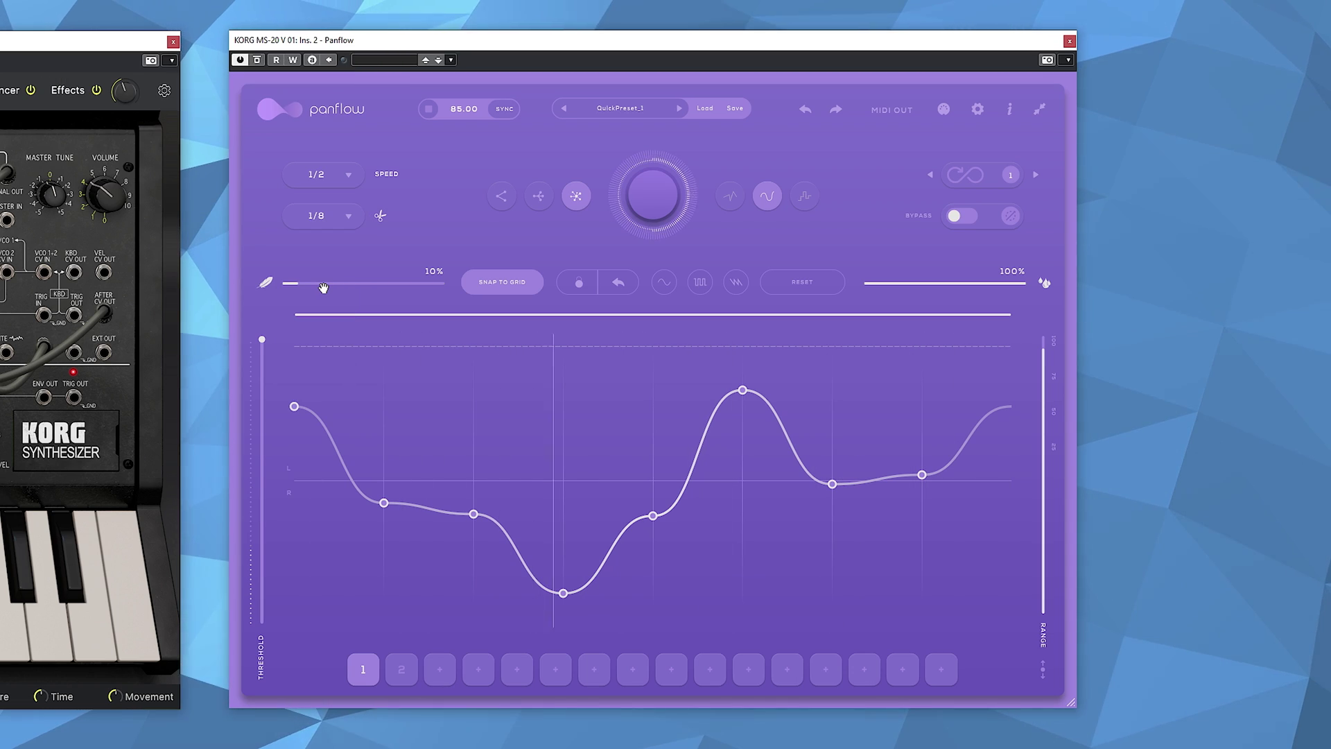
click(316, 174)
click(328, 201)
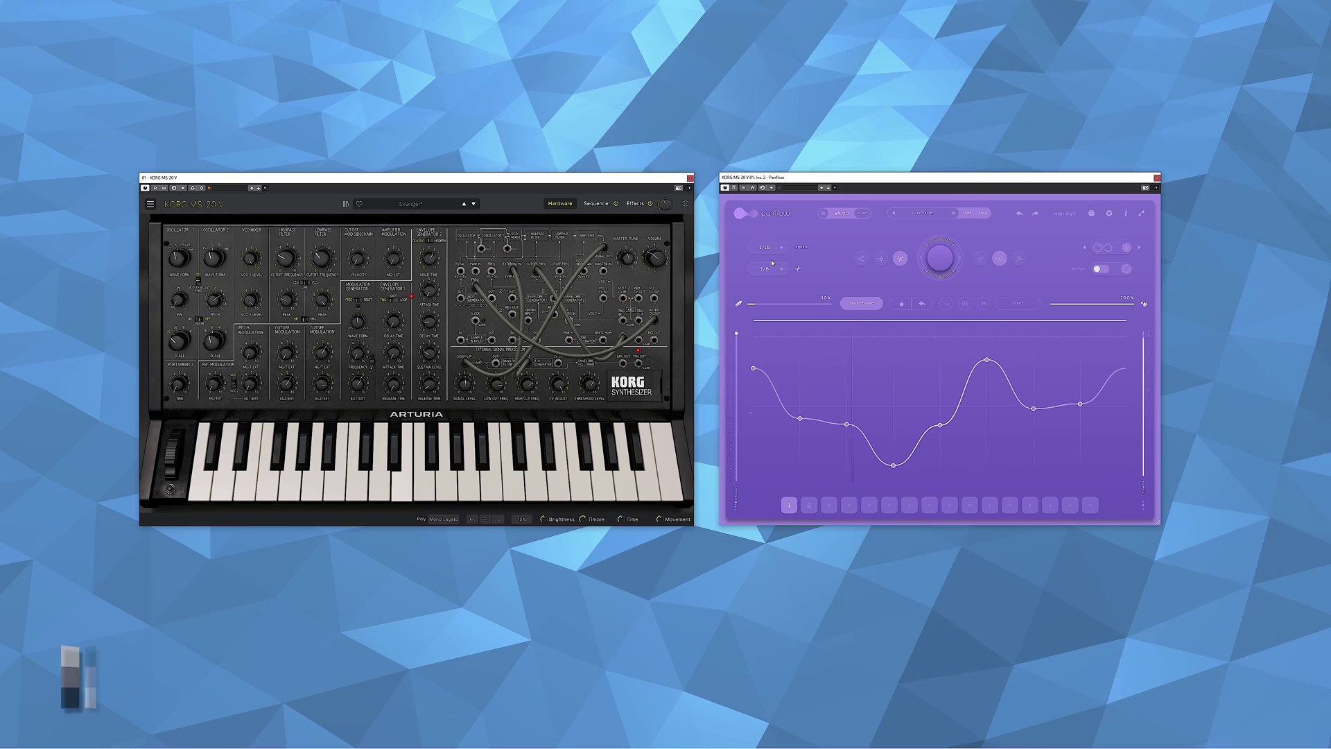
Set the speed to 8, test the threshold down to about -2.50 dB, then return it to 0.00 dB.
click(766, 248)
click(776, 366)
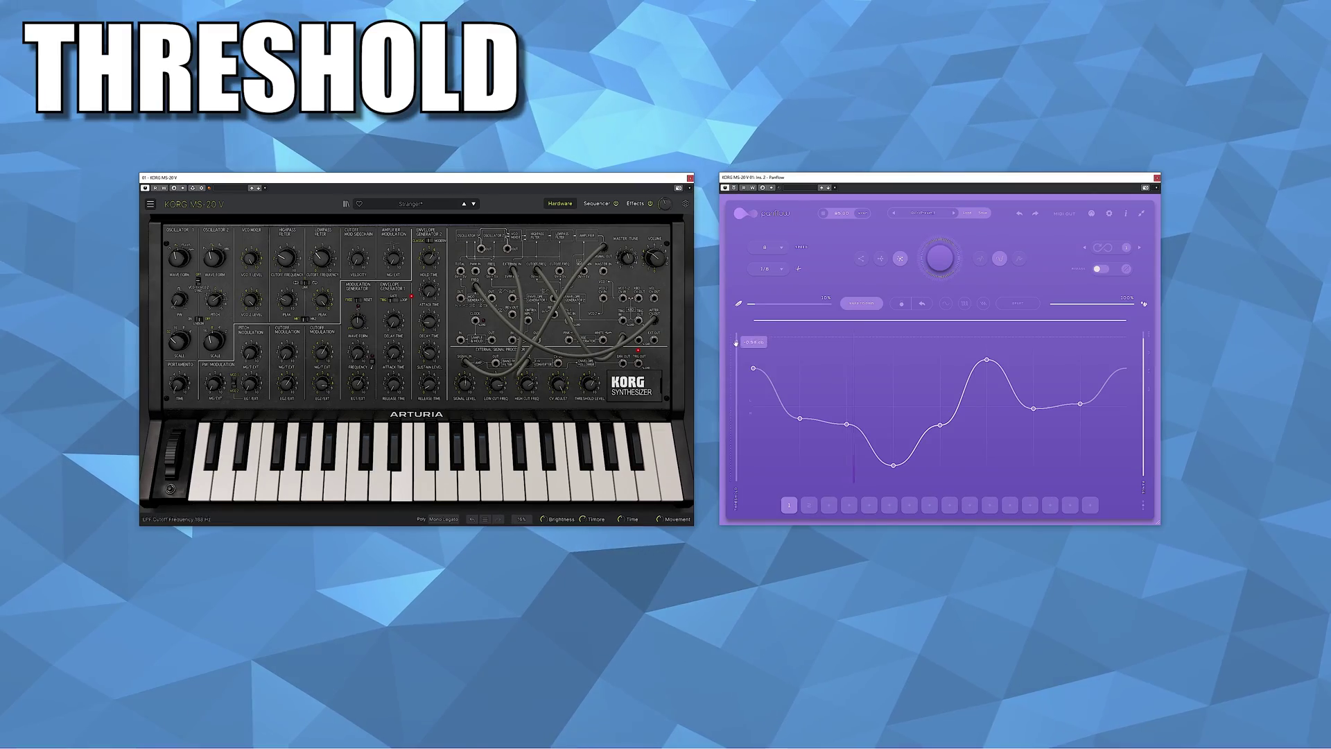
drag(737, 341, 733, 378)
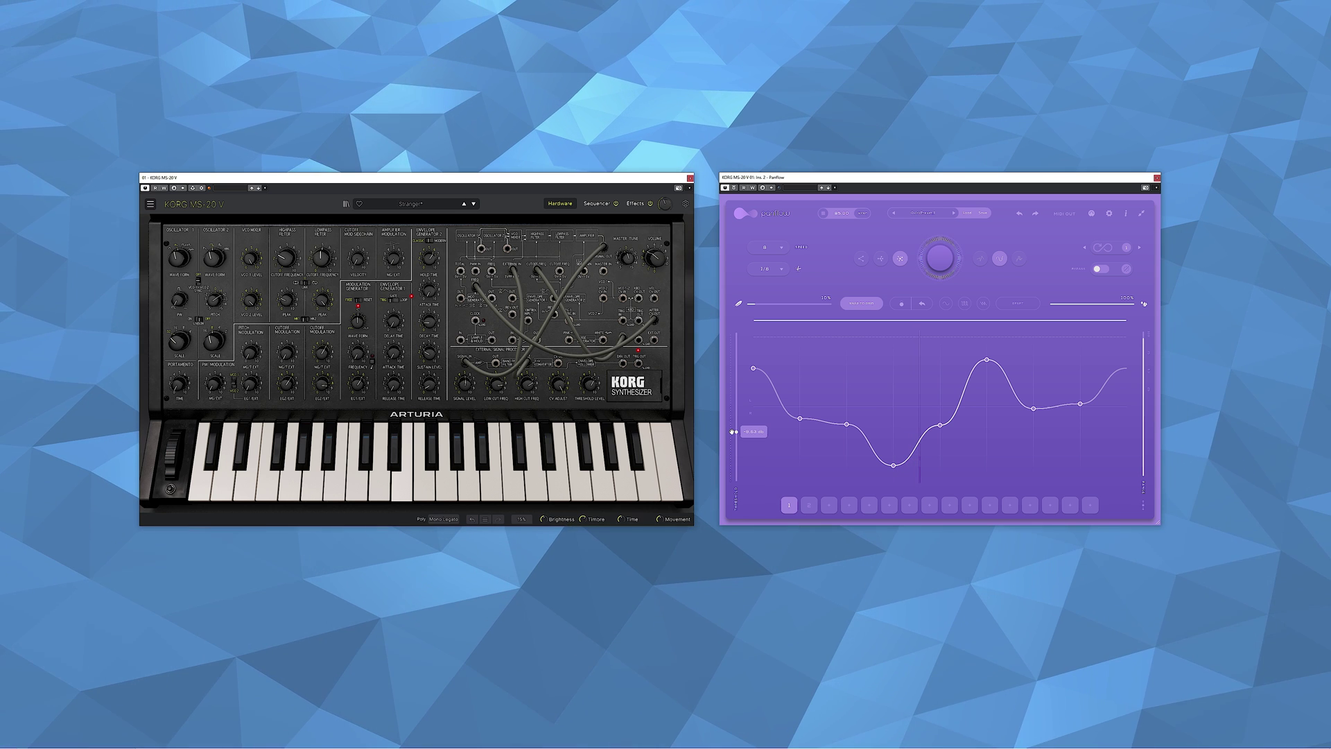
drag(732, 435, 746, 327)
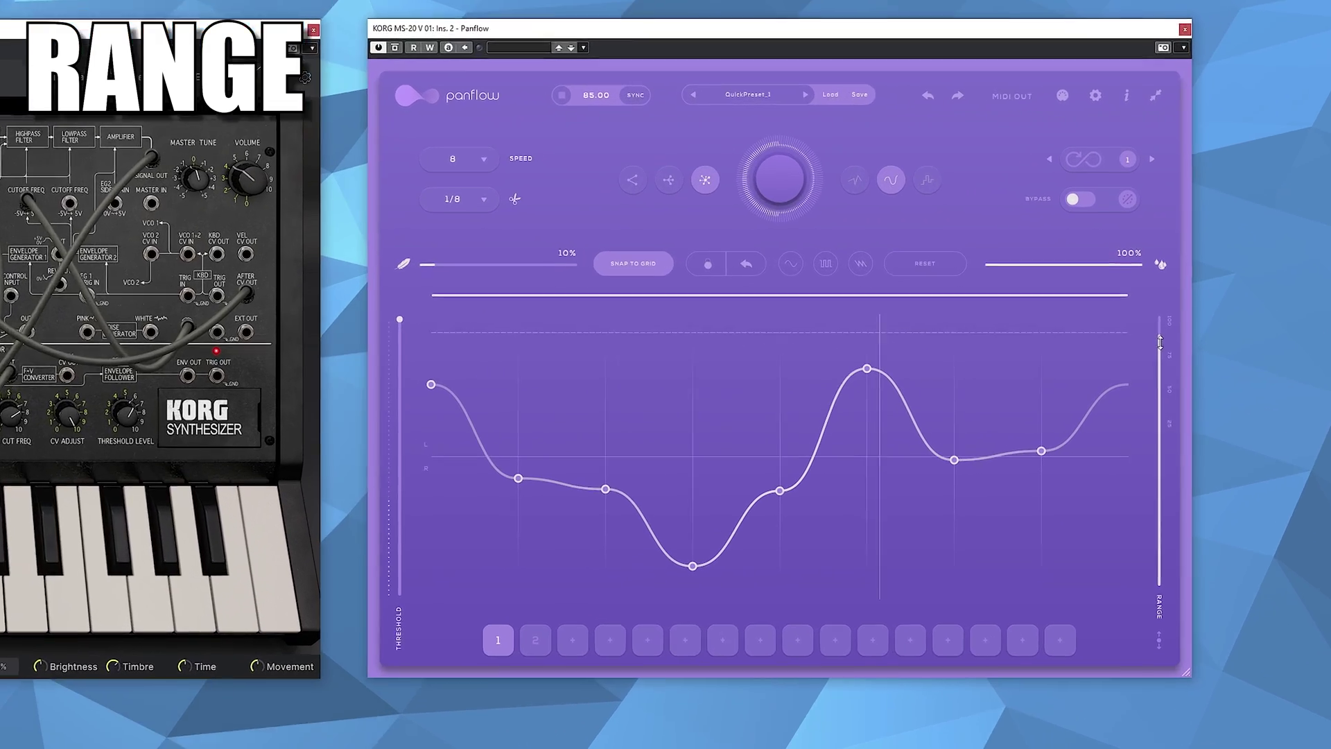
Pull both Range handles inward, set the speed to 1/4, and open the grid divisions list.
drag(1160, 341, 1158, 407)
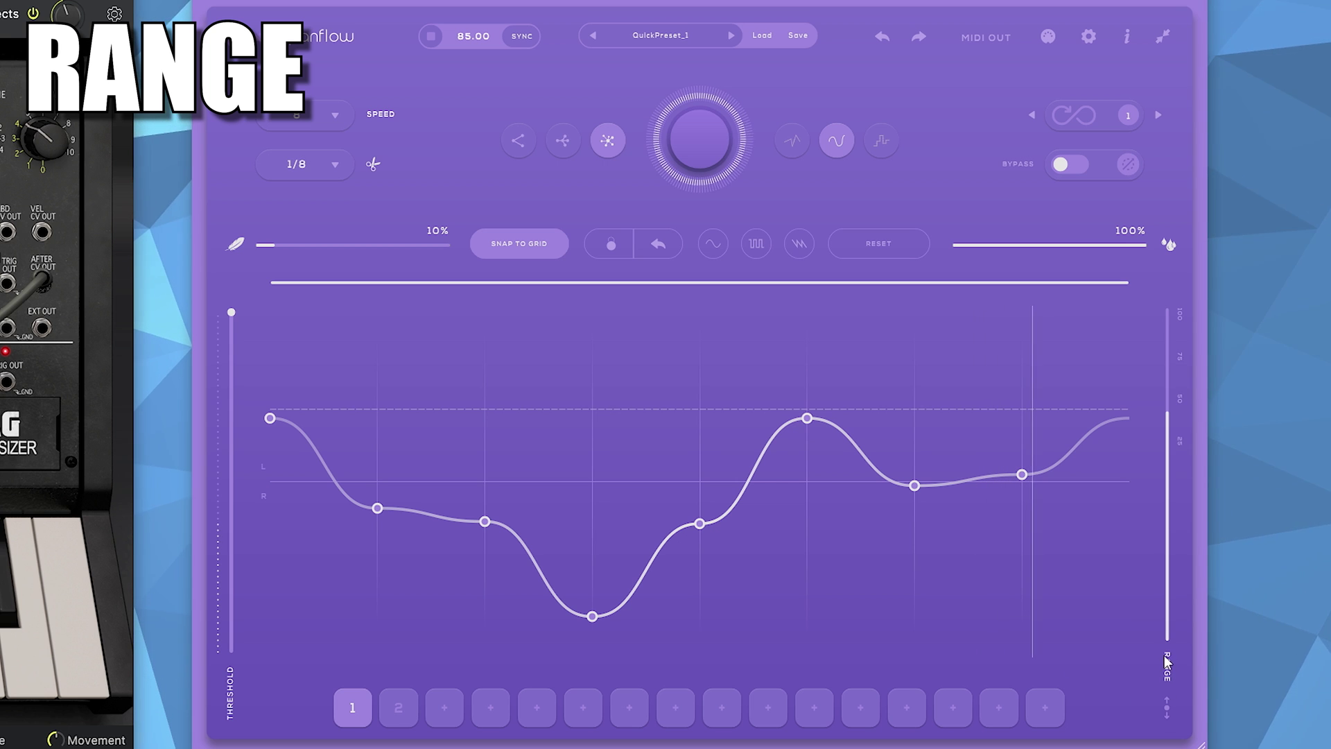
drag(1166, 622, 1166, 597)
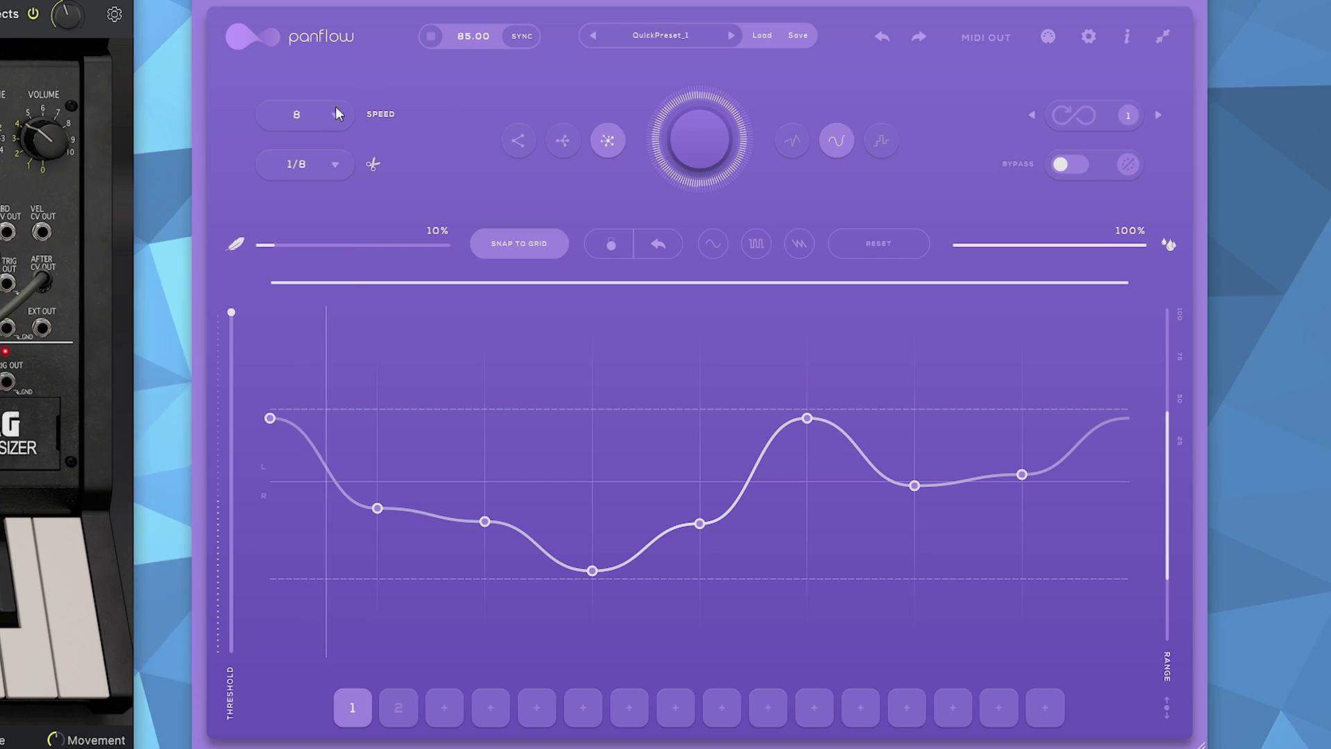
click(315, 118)
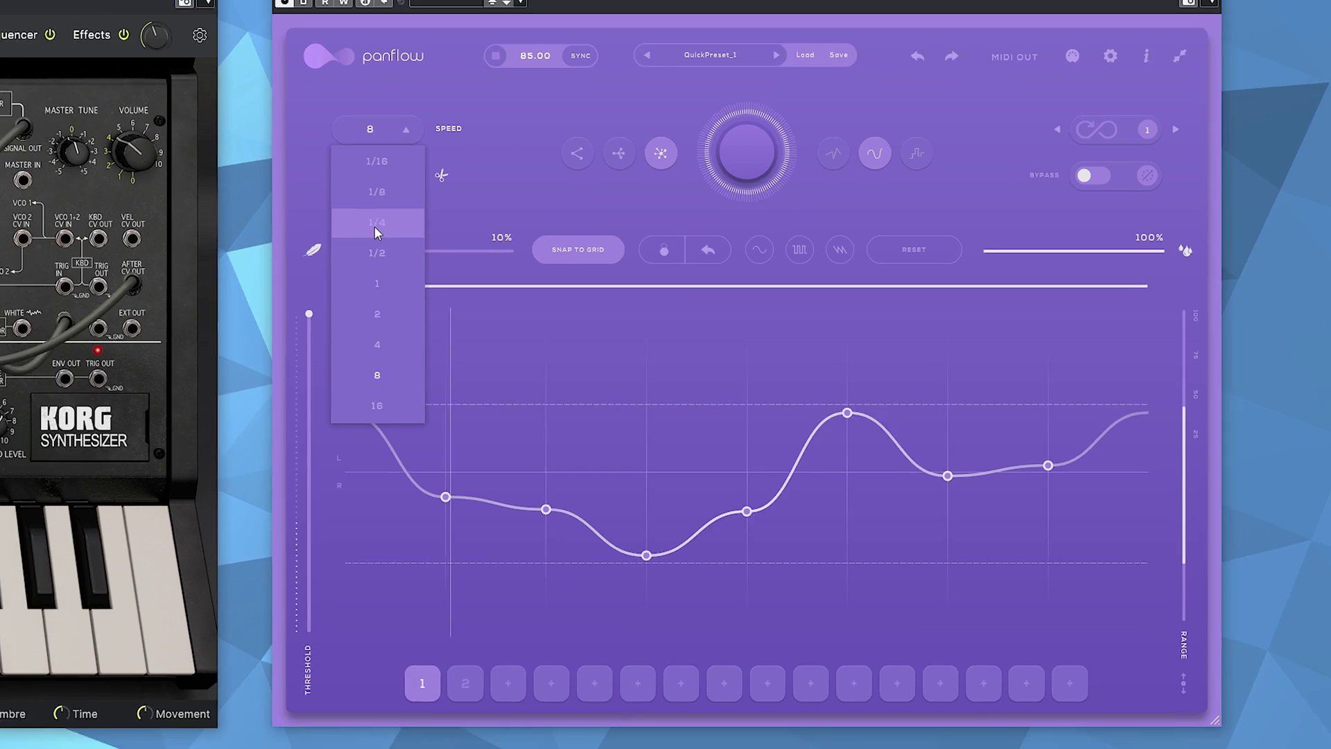
click(375, 223)
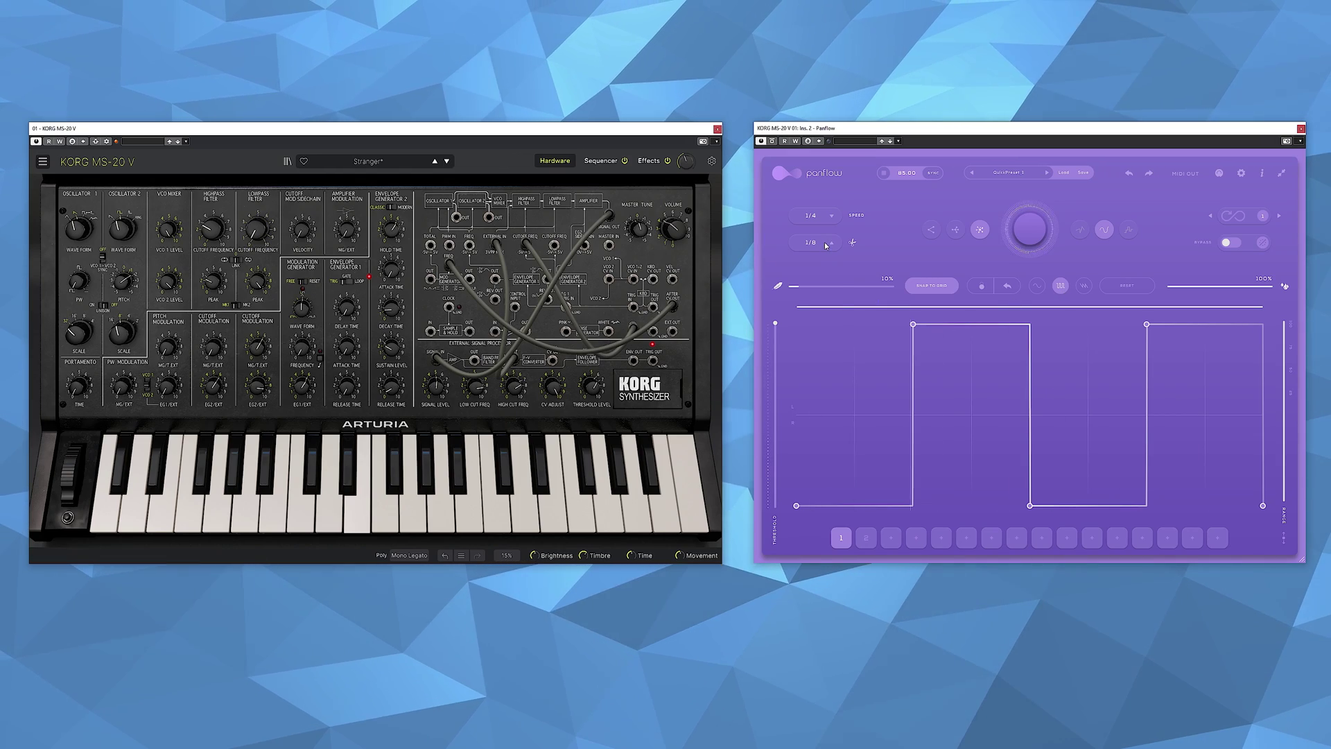
click(825, 243)
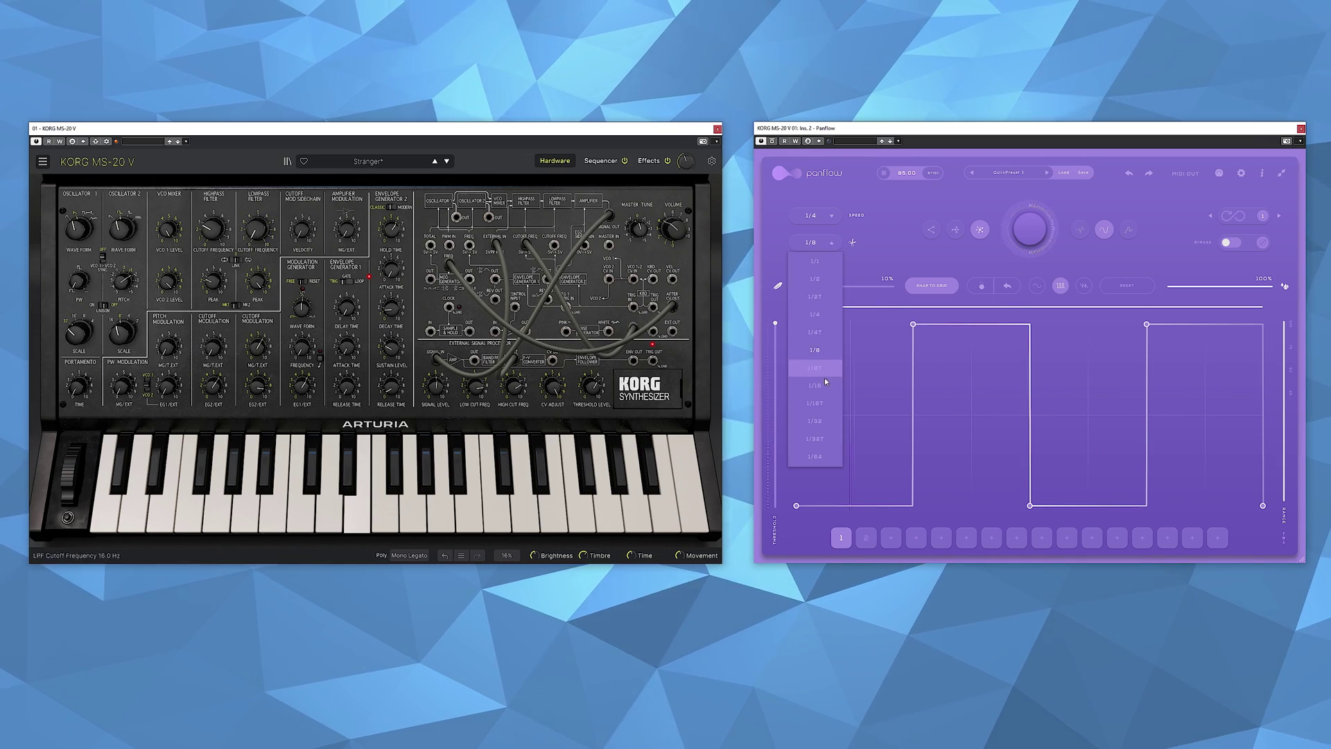